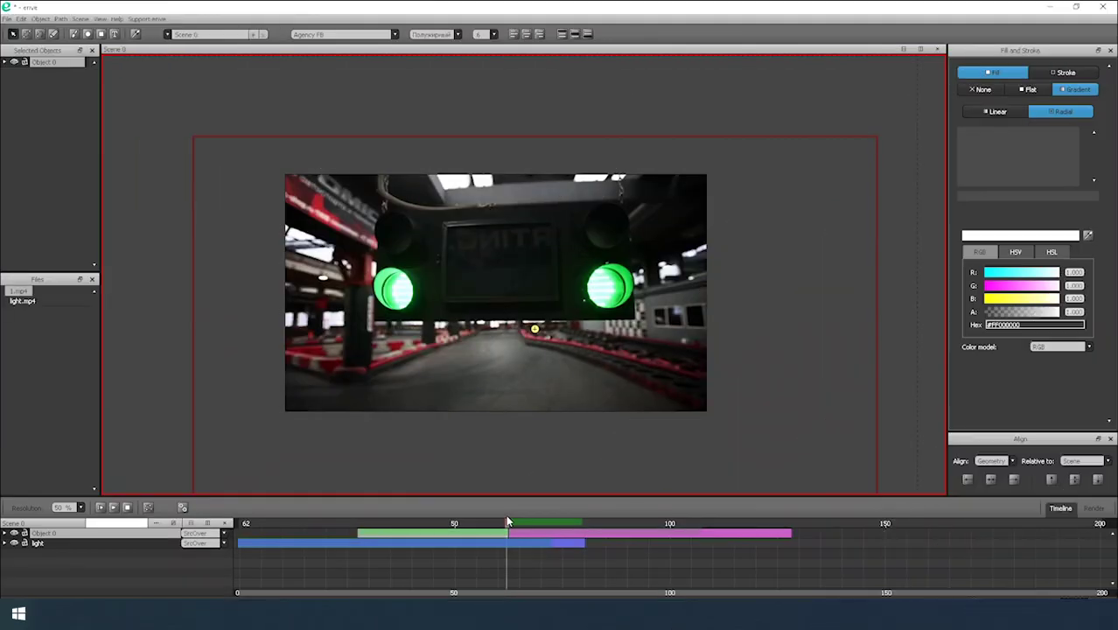
Keyframe Object 0's translation and scale at frame 63, and shift the clip horizontally to a translation of about -257, -255.
left_click_drag(507, 518, 508, 518)
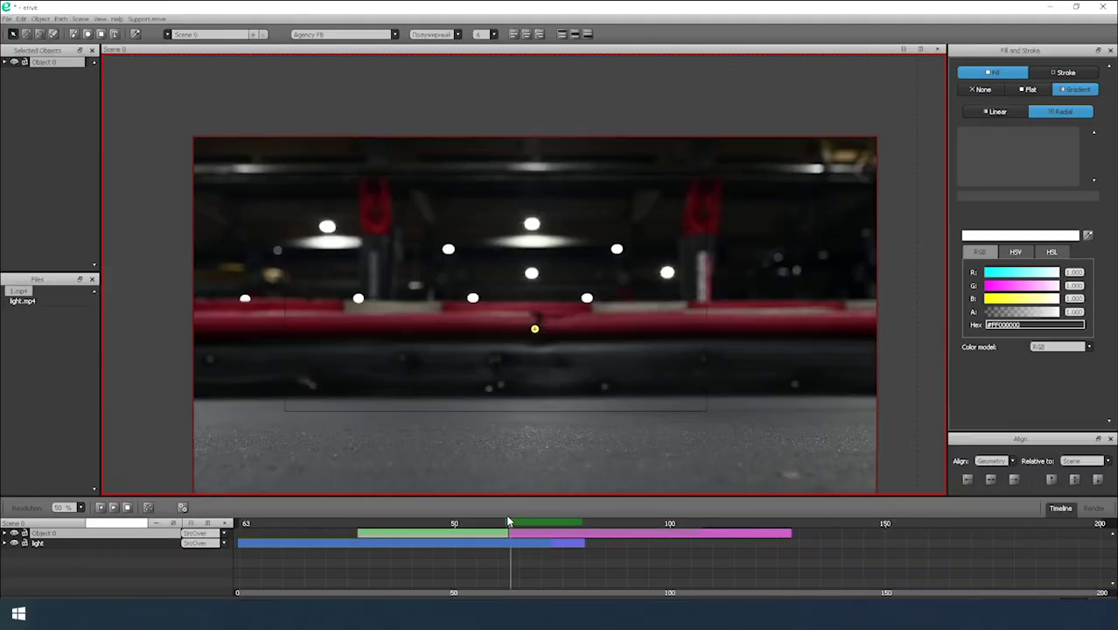
left_click(5, 533)
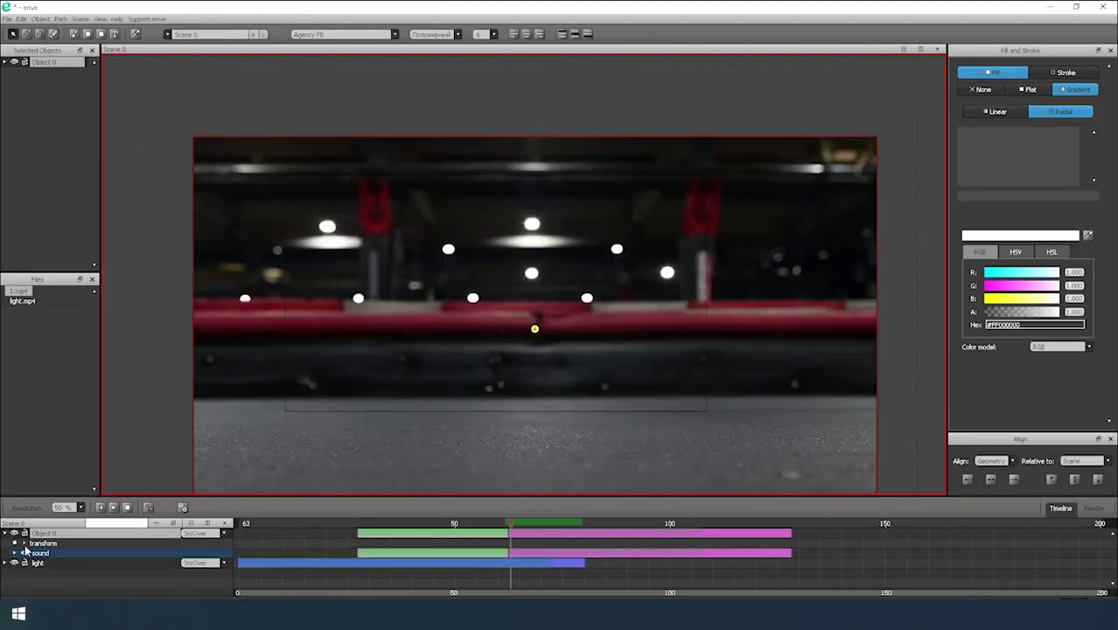
left_click(24, 543)
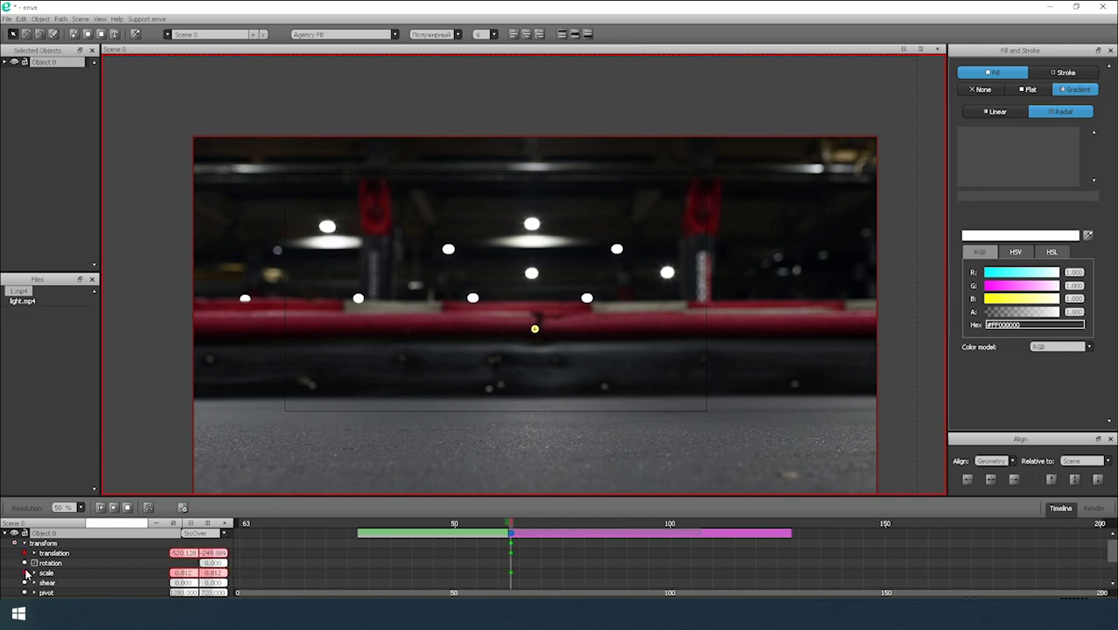
left_click(519, 529)
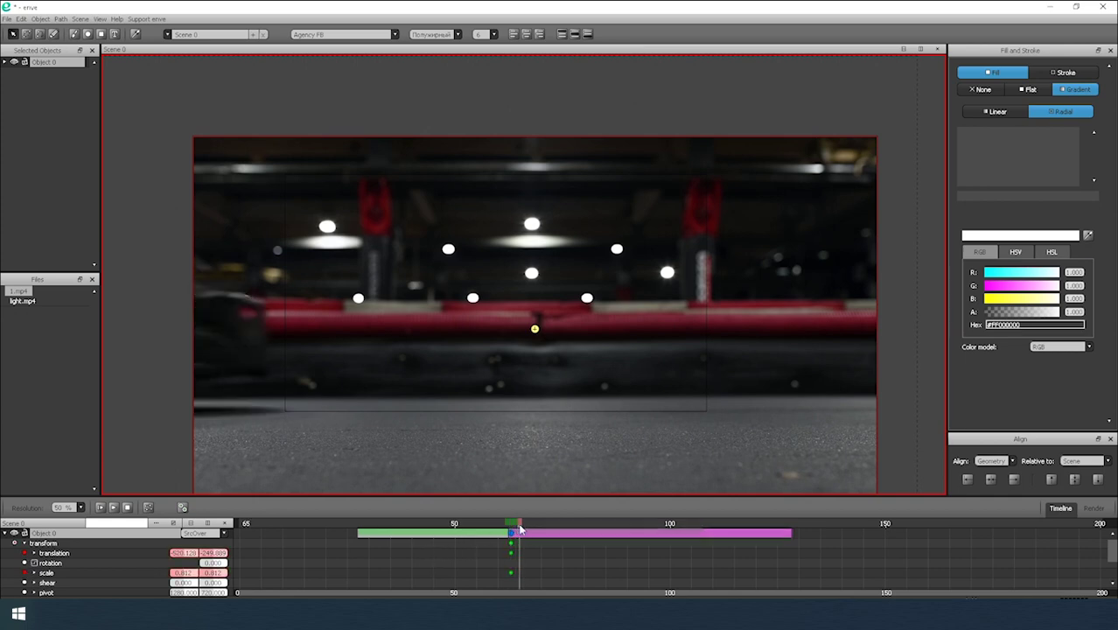
left_click_drag(519, 530, 511, 532)
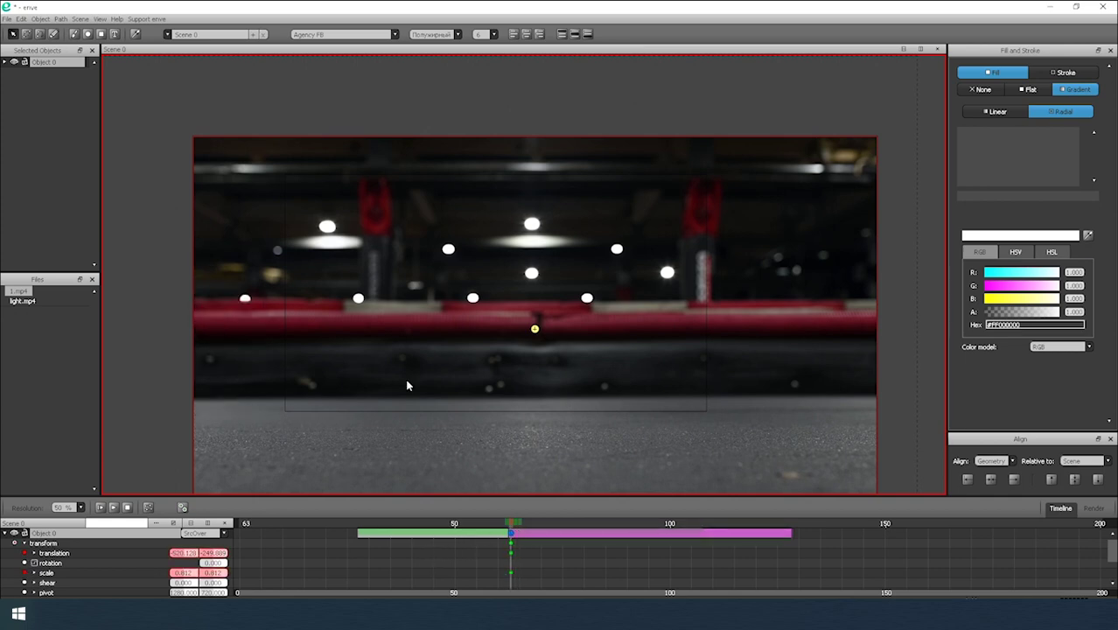
left_click_drag(407, 385, 493, 383)
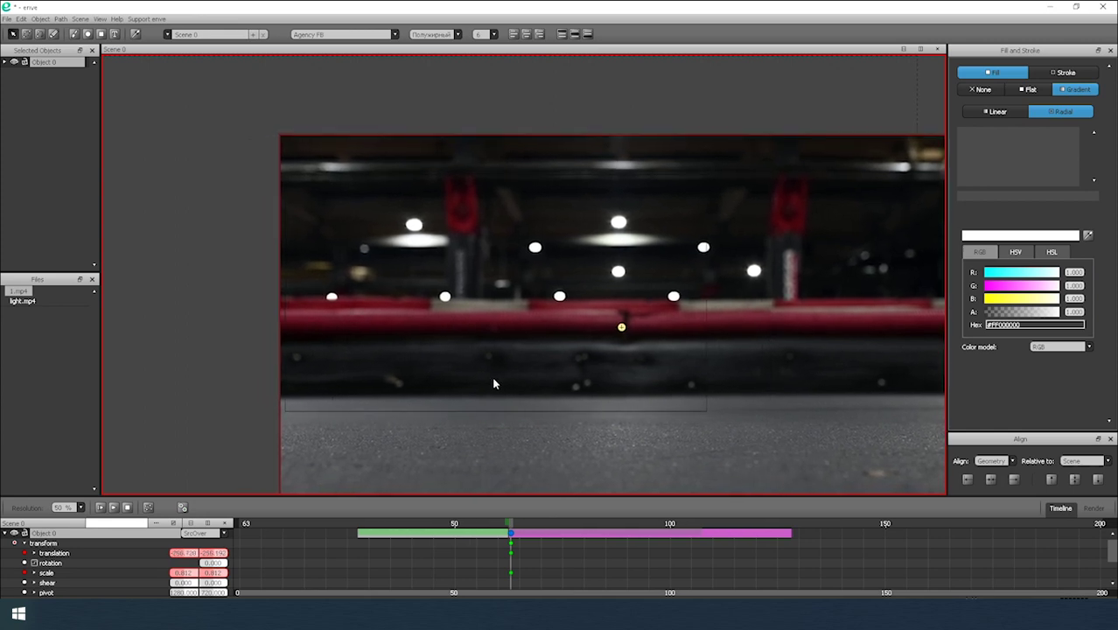
At frame 74, scale the kart clip down to about 0.57 and centre it horizontally and vertically in the scene.
left_click_drag(513, 525, 557, 528)
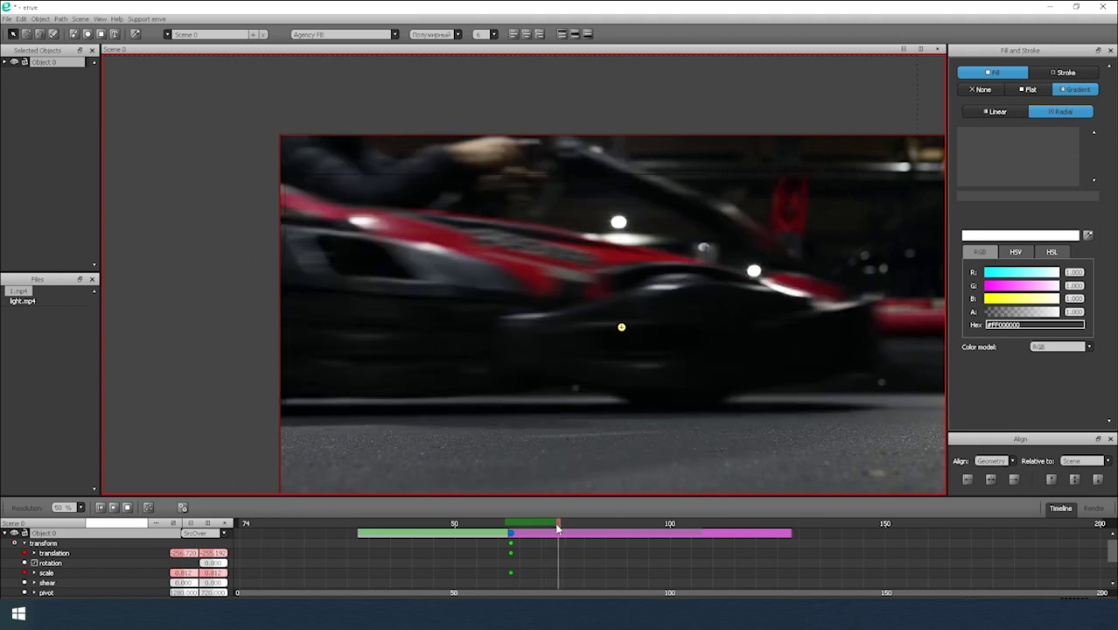
key("s")
left_click(734, 237)
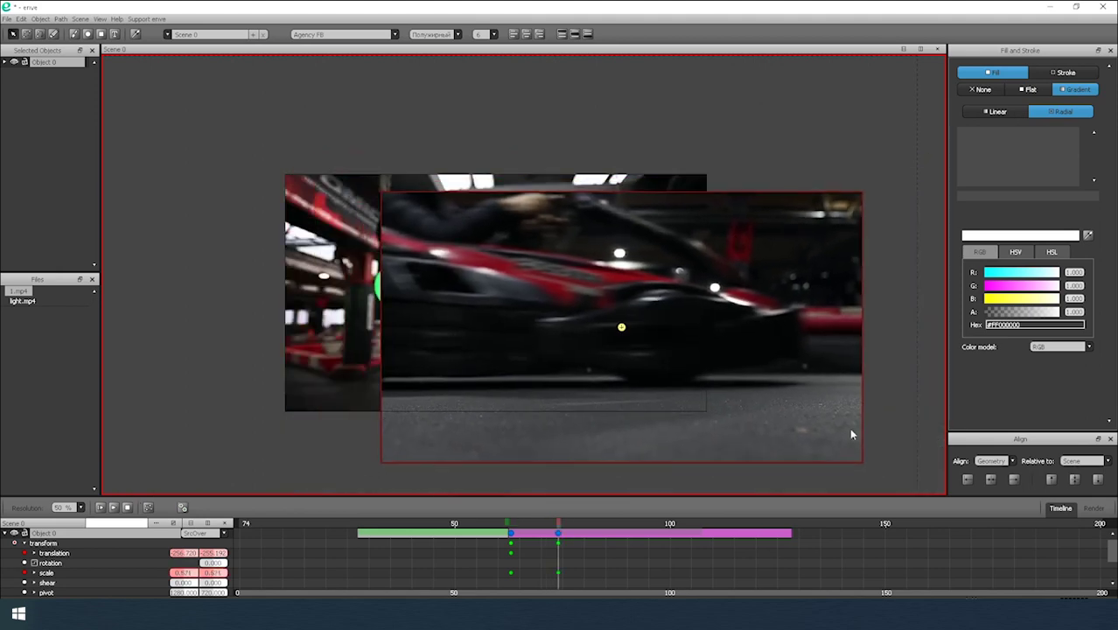
left_click(991, 480)
left_click(1074, 479)
Scale the centred clip at frame 74 to about 0.52 so that it just fits the scene frame.
key("s")
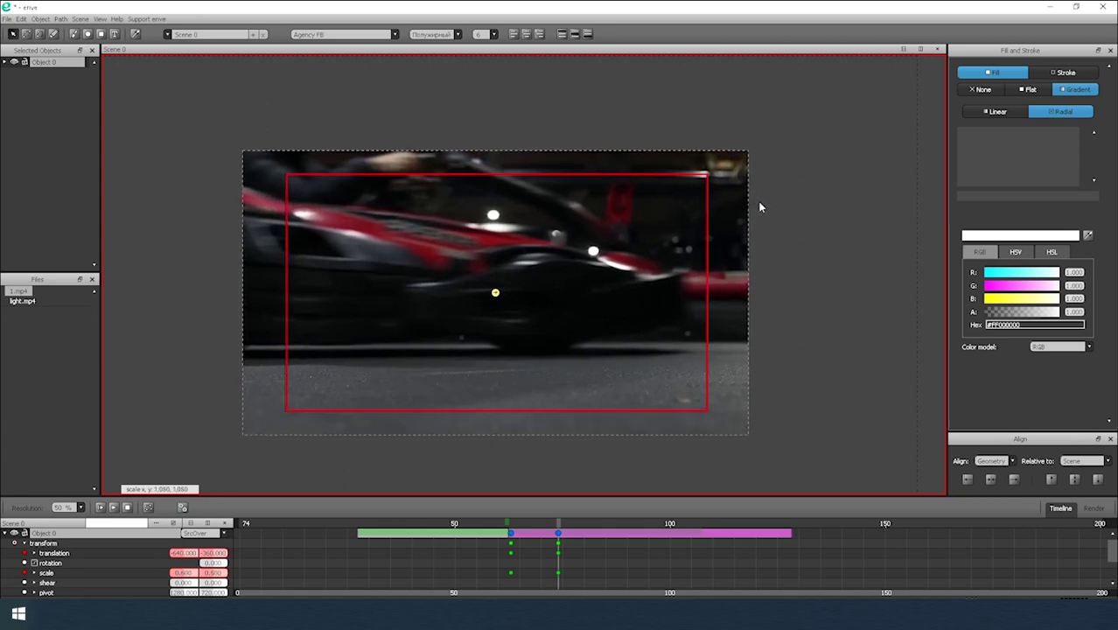
left_click(759, 207)
mouse_move(558, 514)
left_mouse_down()
mouse_move(512, 525)
mouse_move(558, 525)
left_mouse_up()
key("s")
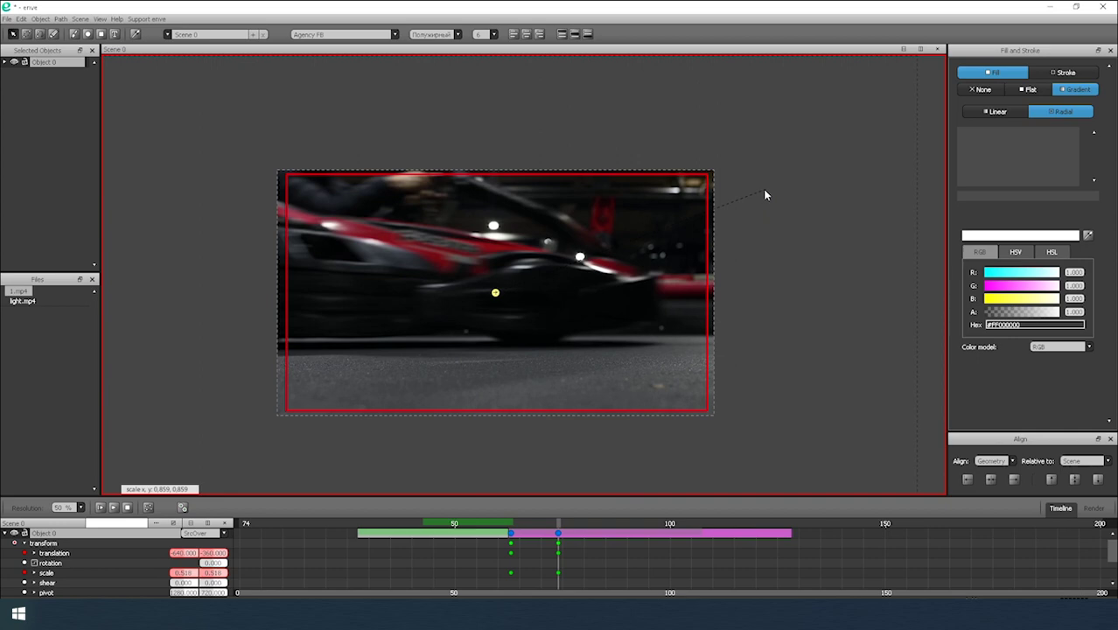
left_click(762, 189)
Show the clip's scale x and y curves in the graph view and smooth both of their keyframes.
left_click_drag(558, 523, 481, 476)
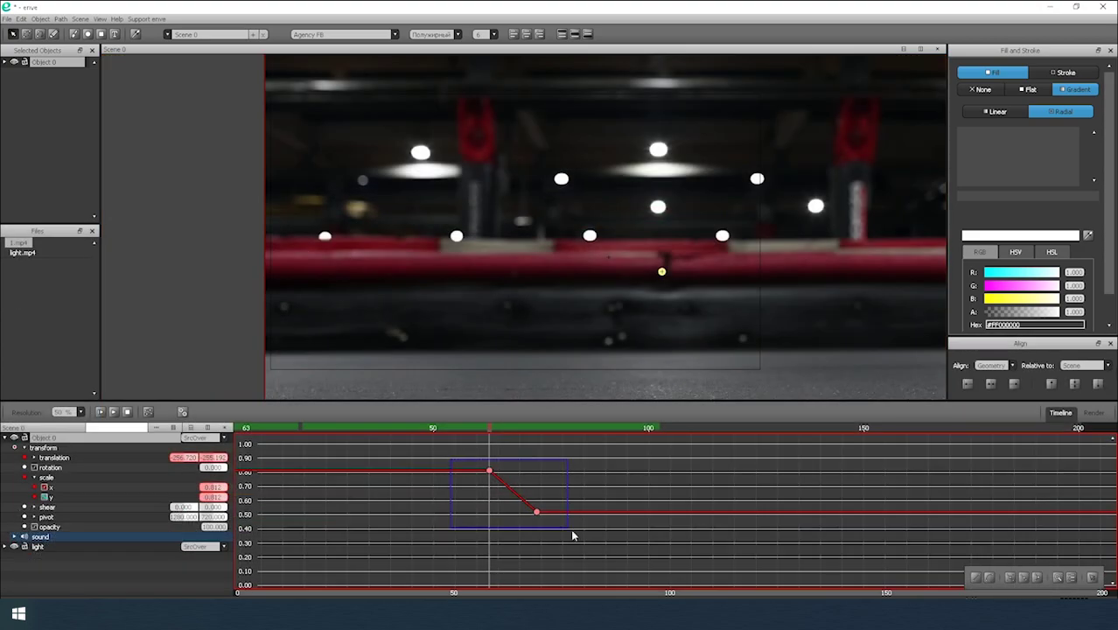
left_click(1010, 578)
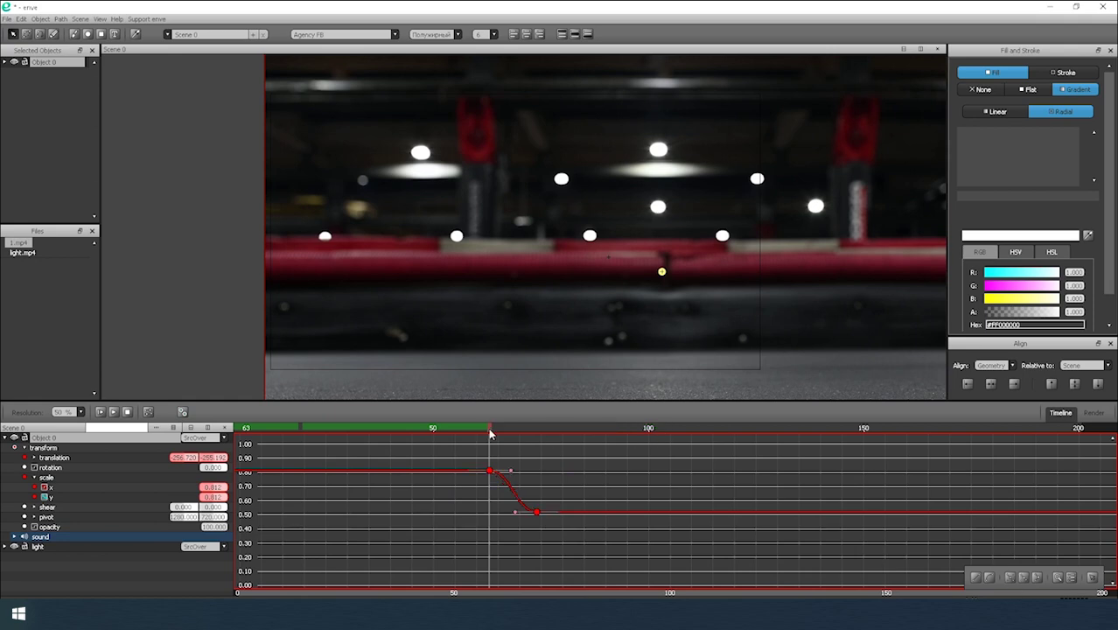
left_click_drag(489, 432, 517, 428)
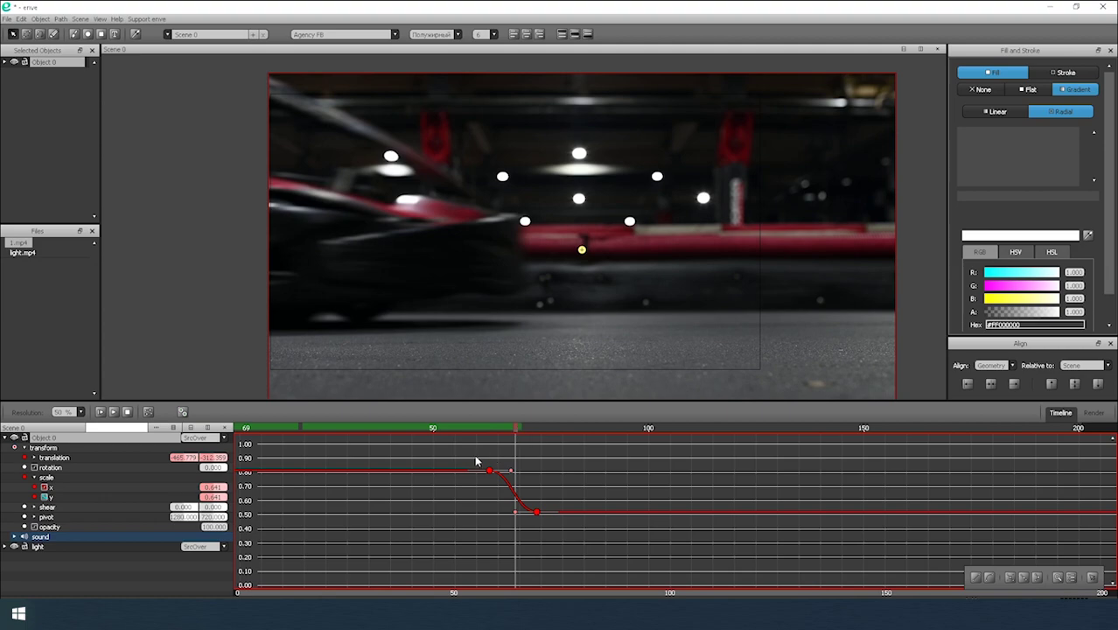
Retime the clip's keyframes: translation to frames 69 and 80, scale to frames 73 and 81.
left_click_drag(536, 515, 552, 514)
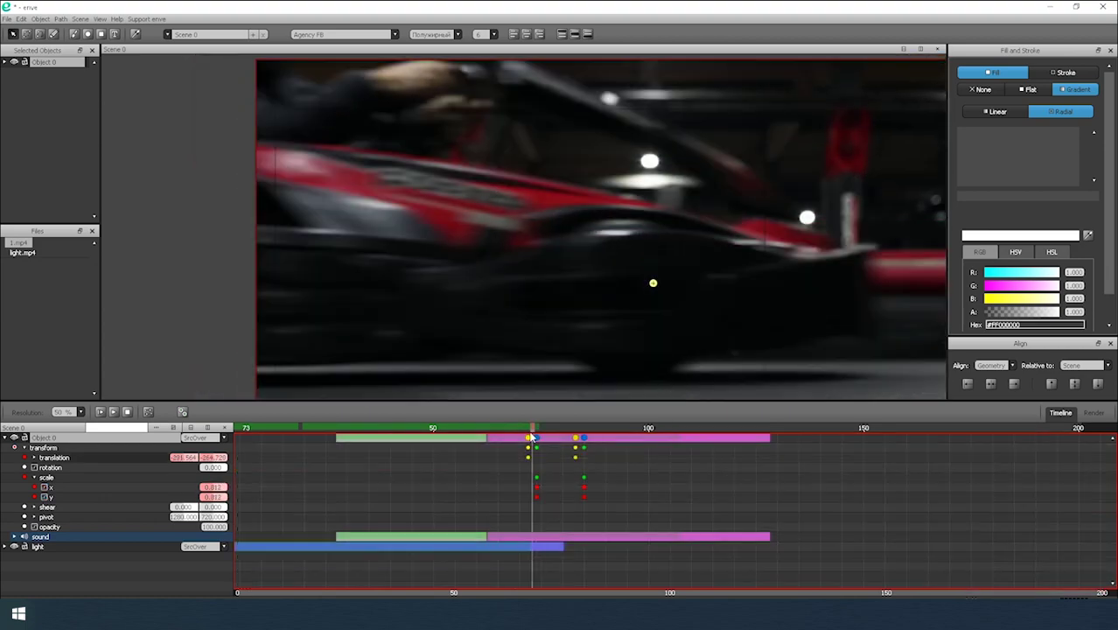
left_click_drag(533, 433, 507, 437)
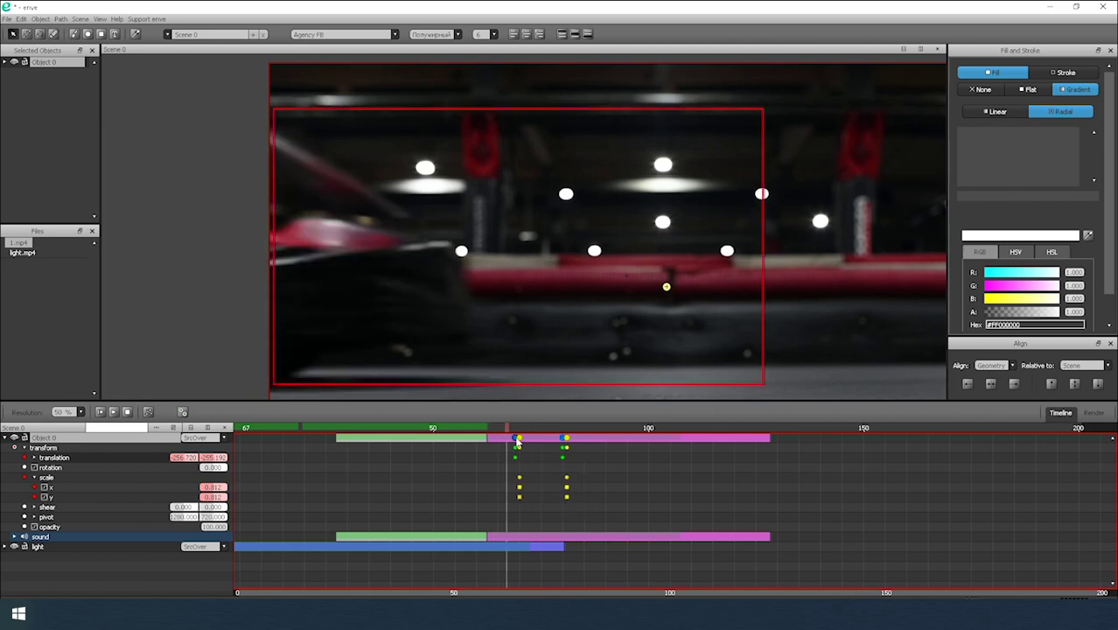
mouse_move(517, 442)
left_mouse_down()
mouse_move(515, 432)
mouse_move(574, 439)
mouse_move(498, 438)
mouse_move(536, 439)
left_mouse_up()
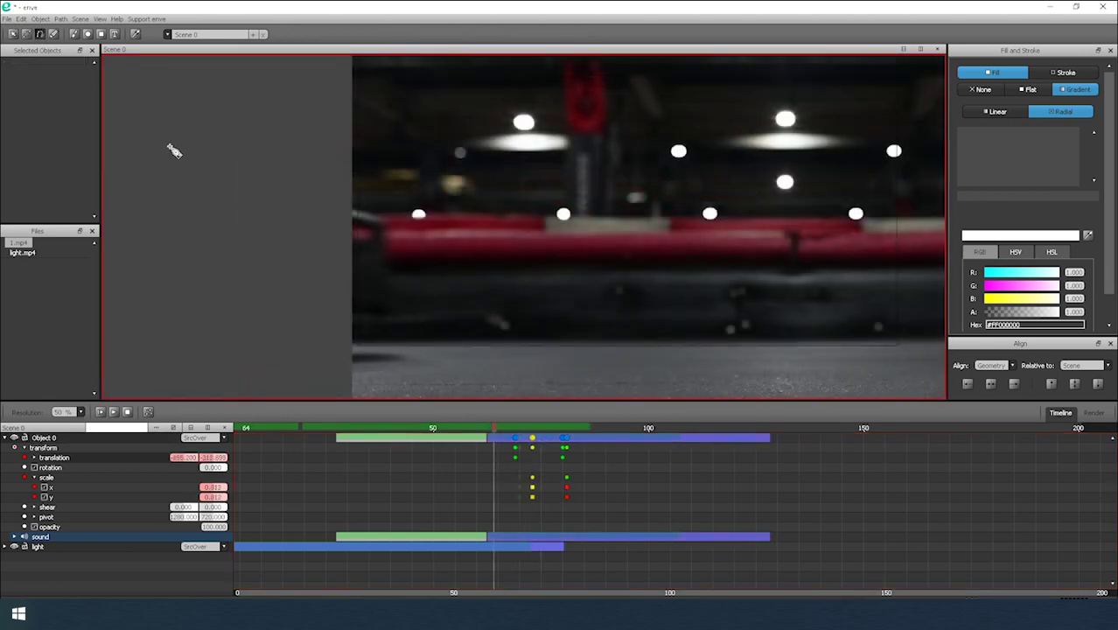
Draw a closed path around the front of the kart where it enters the clip at frame 64.
left_click(368, 201)
scroll(389, 217, "up", 2)
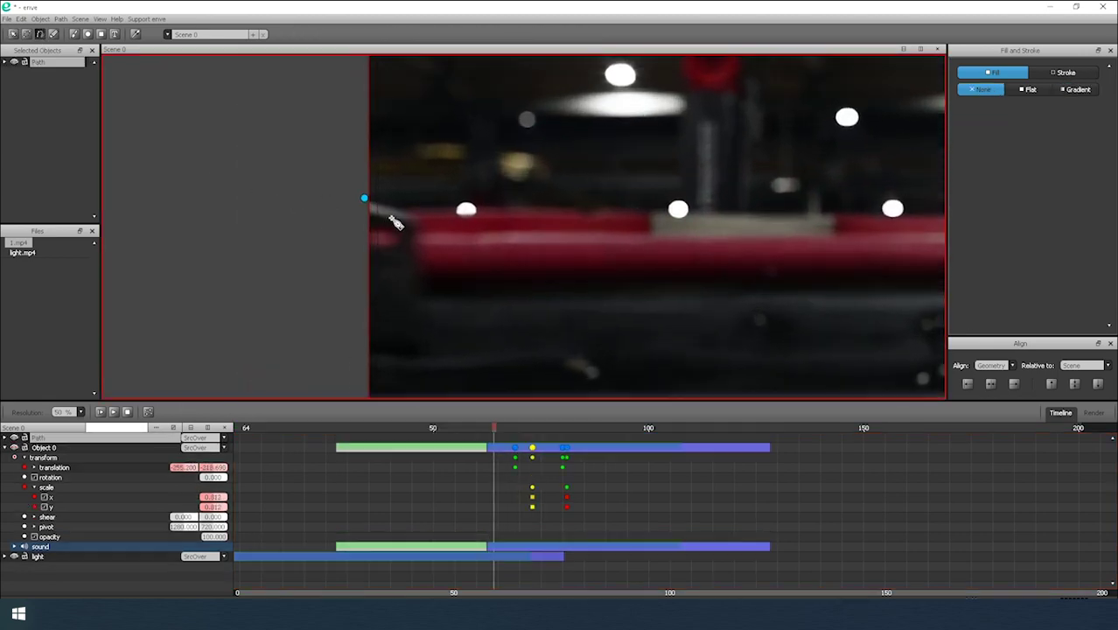
left_click_drag(431, 329, 433, 259)
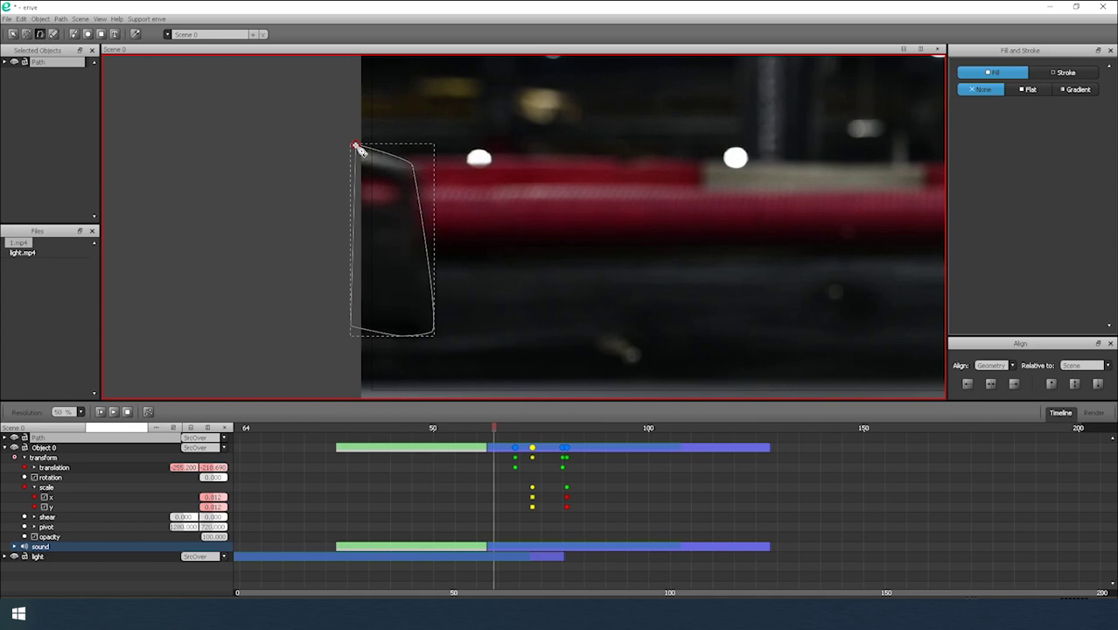
left_click_drag(428, 272, 396, 260)
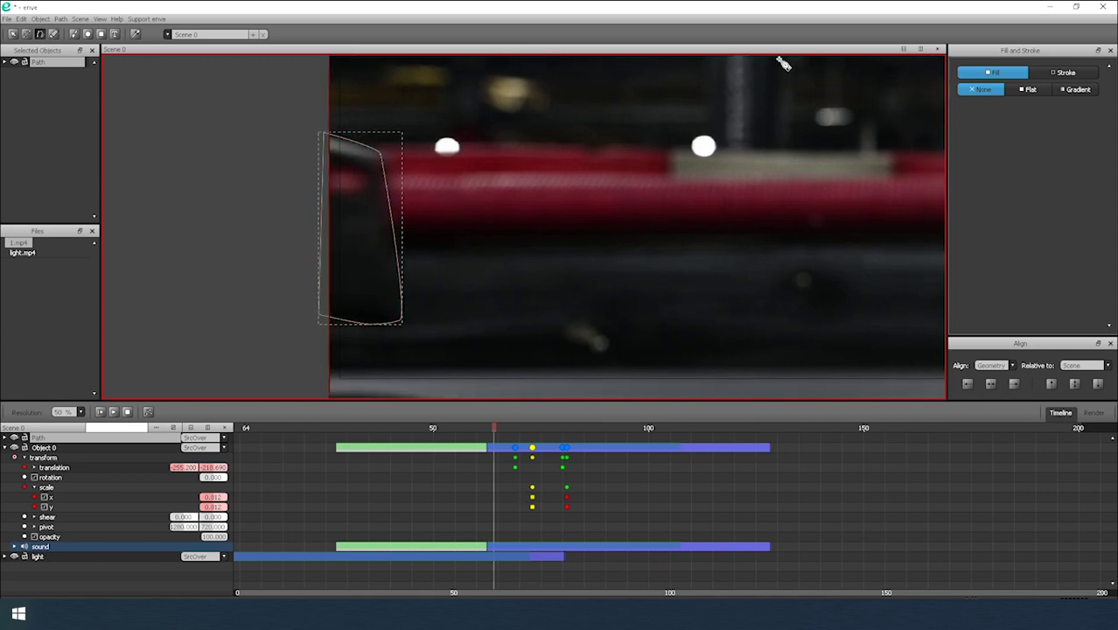
Keyframe the path's shape at frame 64, and widen it around the advancing kart at frame 65.
left_click(5, 438)
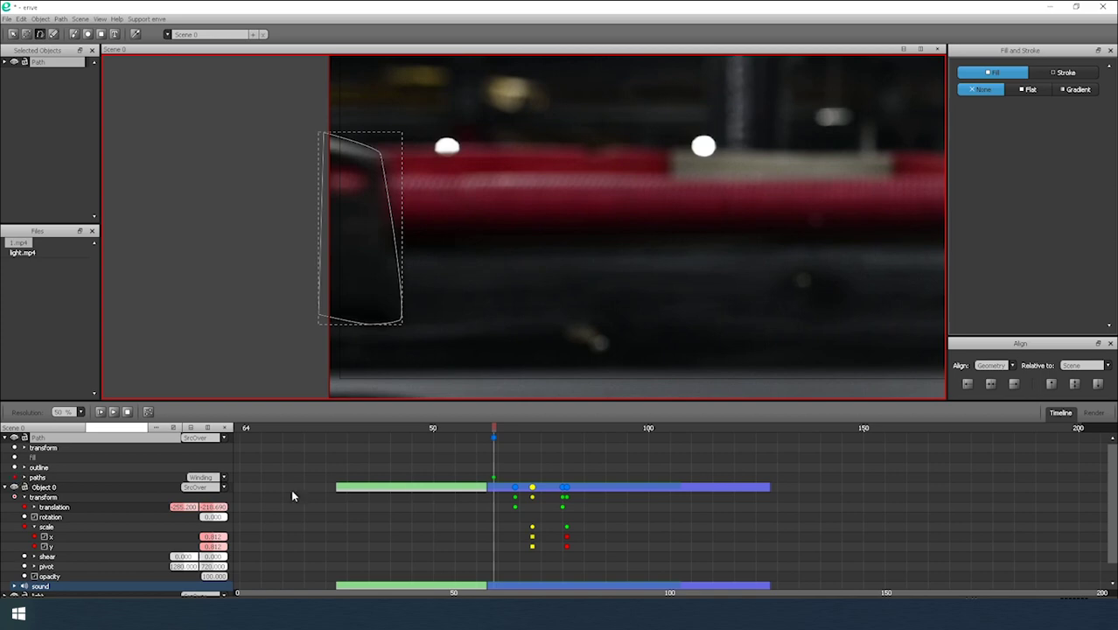
mouse_move(501, 439)
left_mouse_down()
mouse_move(486, 434)
mouse_move(501, 433)
left_mouse_up()
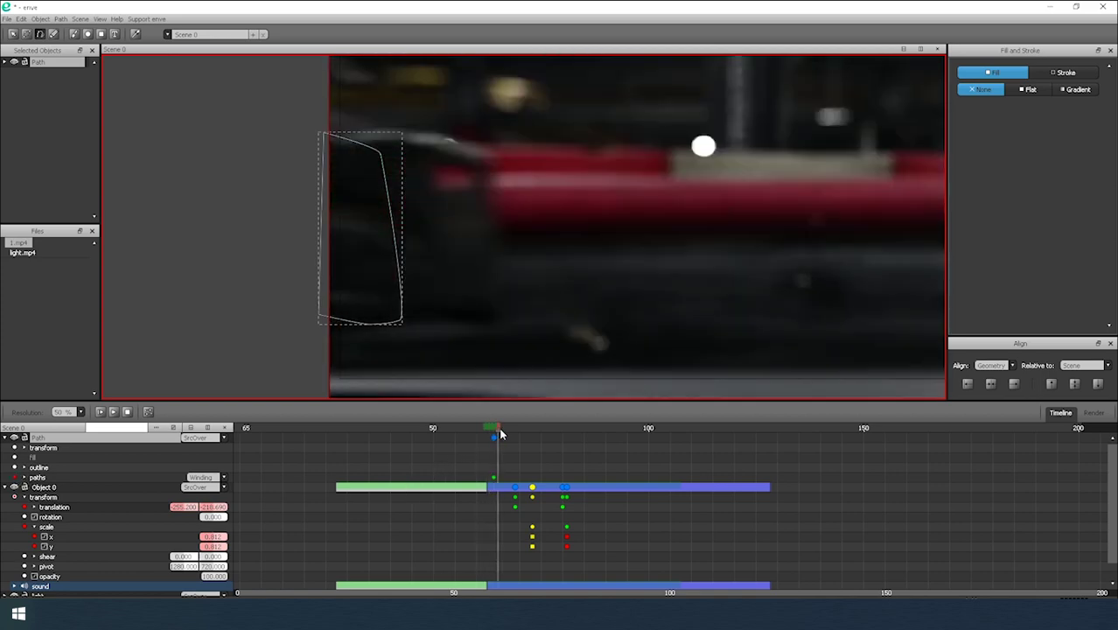
left_click(26, 34)
left_click_drag(380, 153, 487, 145)
left_click_drag(401, 321, 481, 322)
scroll(404, 245, "down", 1)
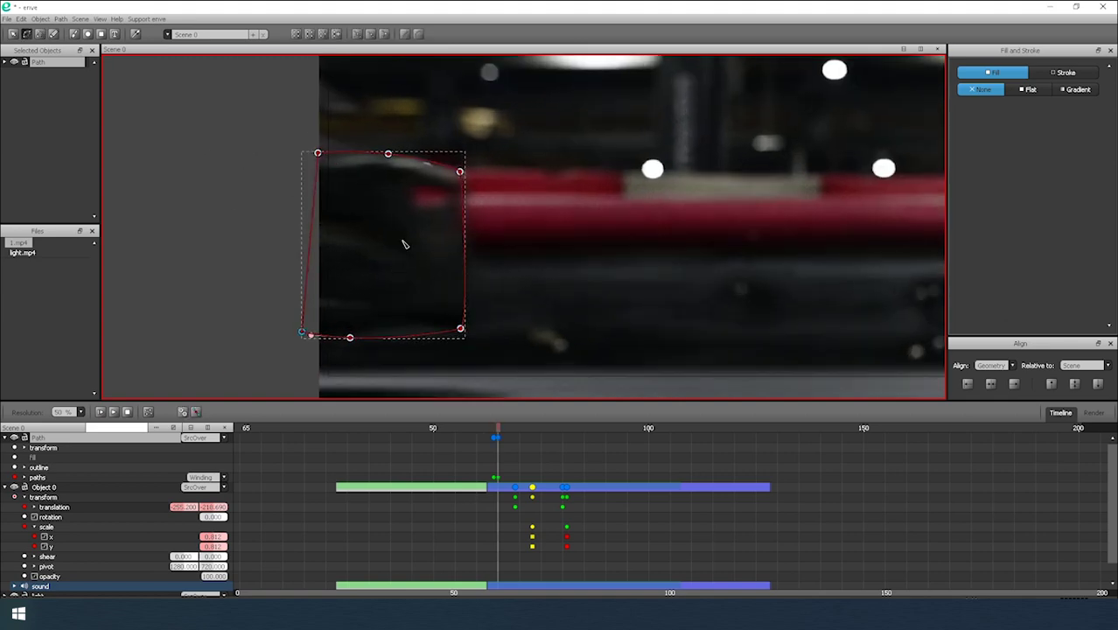
At frame 66, extend the path to the kart's nose and add nodes along its upper outline.
key("Right")
left_click_drag(460, 171, 560, 179)
left_click_drag(459, 327, 567, 335)
left_click_drag(452, 286, 322, 151)
scroll(426, 262, "down", 3)
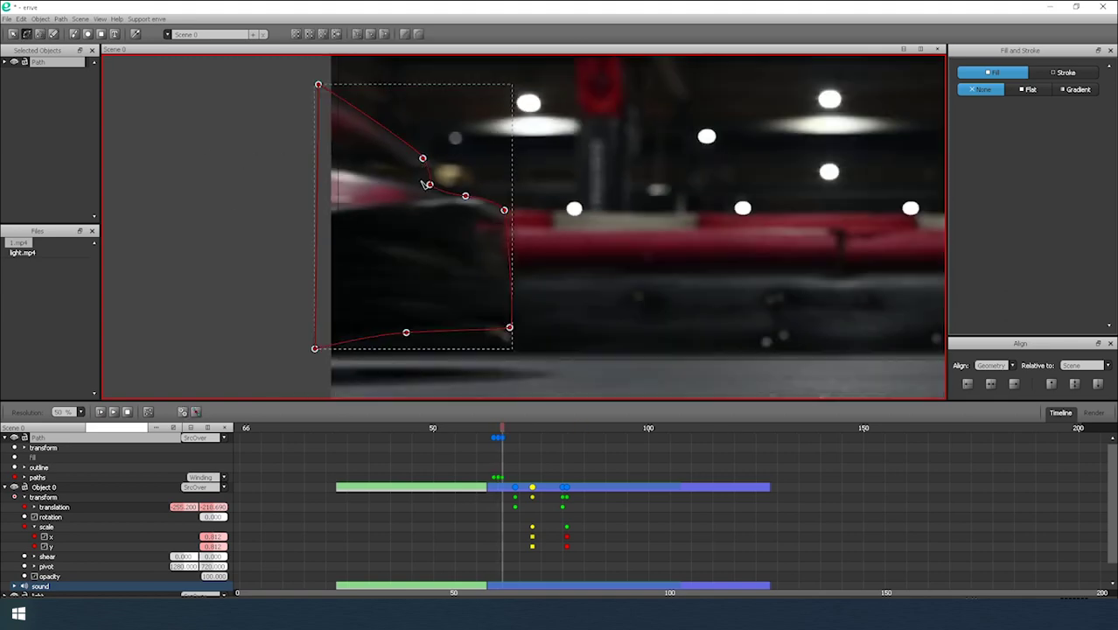
Move the path's nodes and handles to follow the kart's nose and bodywork at frame 67.
left_click_drag(503, 428, 507, 428)
left_click_drag(442, 337, 526, 327)
left_click_drag(237, 262, 224, 208)
left_click_drag(350, 339, 372, 305)
left_click_drag(356, 369, 439, 347)
left_click_drag(335, 251, 429, 245)
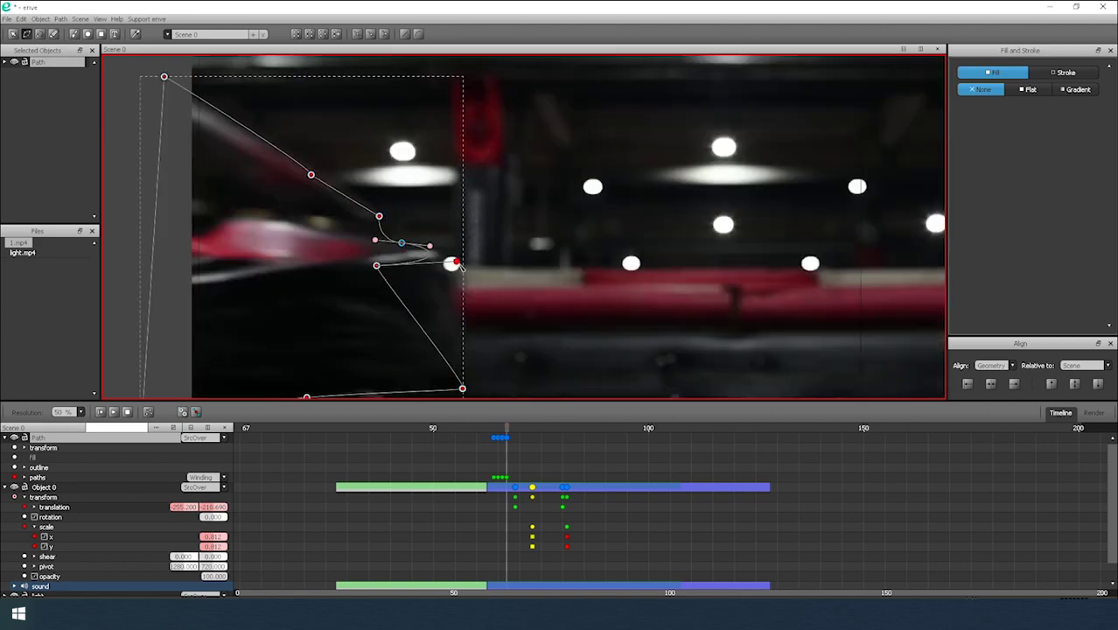
scroll(416, 211, "up", 3)
left_click_drag(363, 286, 426, 252)
scroll(437, 253, "down", 3)
Reshape the path at frame 68 to match the kart's front edge, upper contour and underside.
key("Right")
left_click_drag(482, 366, 557, 357)
scroll(349, 349, "up", 3)
left_click_drag(373, 247, 434, 252)
left_click_drag(315, 255, 254, 275)
scroll(393, 245, "down", 1)
left_click_drag(382, 255, 482, 246)
left_click_drag(313, 210, 362, 188)
left_click_drag(295, 241, 299, 214)
left_click_drag(468, 222, 506, 251)
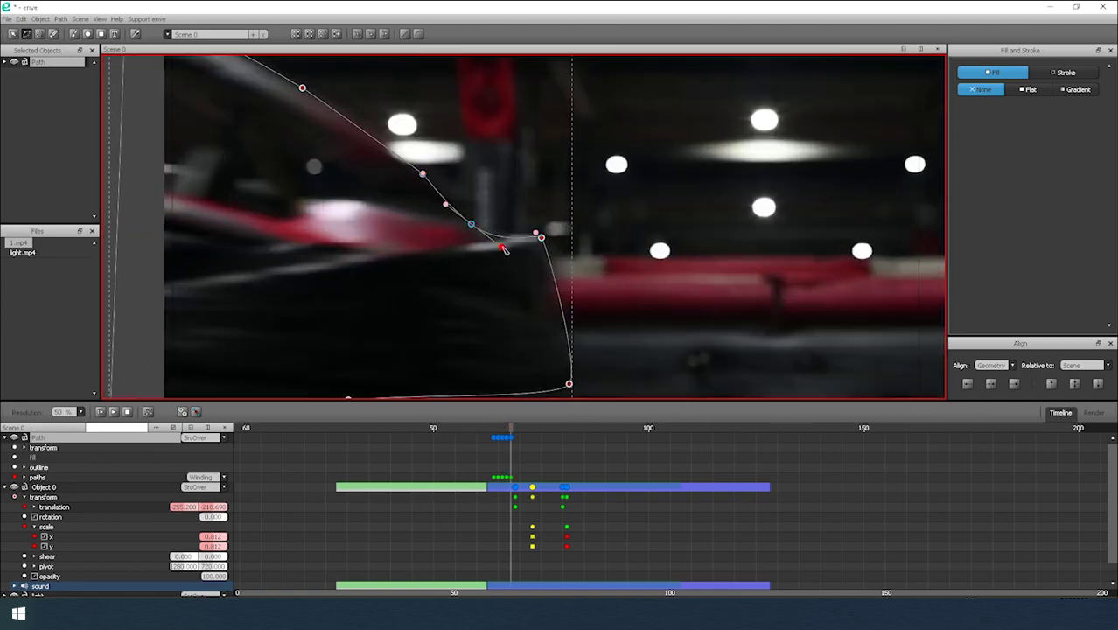
scroll(498, 236, "down", 3)
left_click_drag(334, 302, 380, 300)
Advance to frame 69 and fit the path's nodes to the kart's new outline.
key("Right")
left_click_drag(526, 294, 588, 292)
scroll(472, 227, "up", 3)
left_click_drag(429, 261, 523, 257)
left_click_drag(535, 388, 539, 378)
left_click_drag(361, 246, 446, 230)
left_click_drag(406, 363, 486, 347)
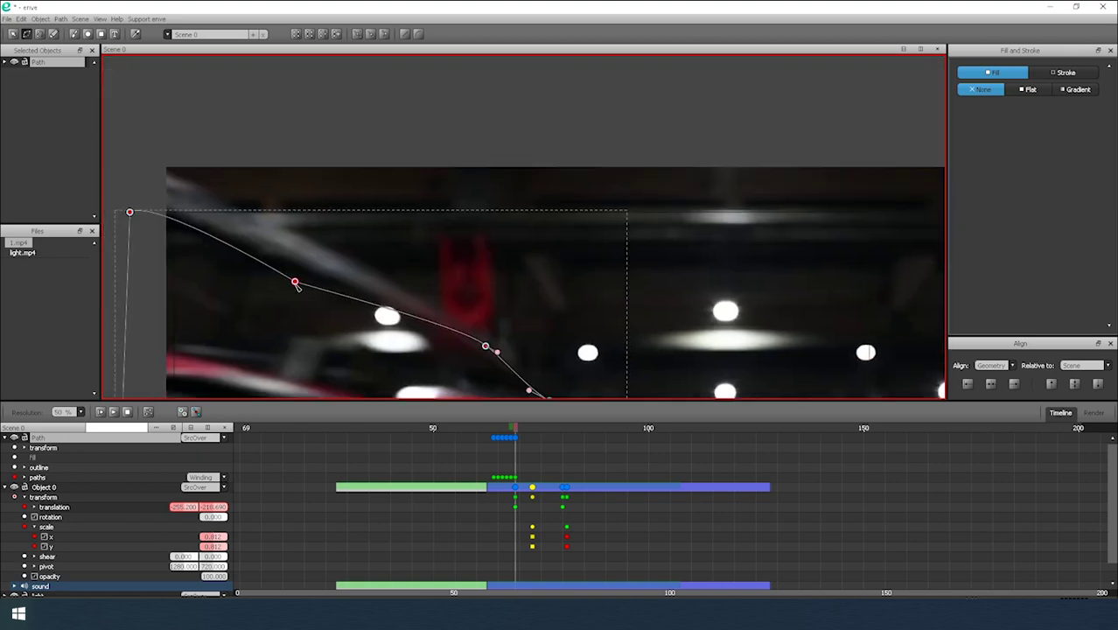
left_click_drag(295, 282, 322, 245)
scroll(489, 253, "down", 2)
Adjust the path at frame 70 so that it traces the kart's nose, bodywork and base.
key("Right")
left_click_drag(564, 309, 630, 304)
left_click_drag(336, 354, 372, 357)
scroll(525, 306, "up", 2)
left_click_drag(432, 208, 518, 206)
left_click_drag(370, 189, 425, 173)
left_click_drag(302, 129, 335, 85)
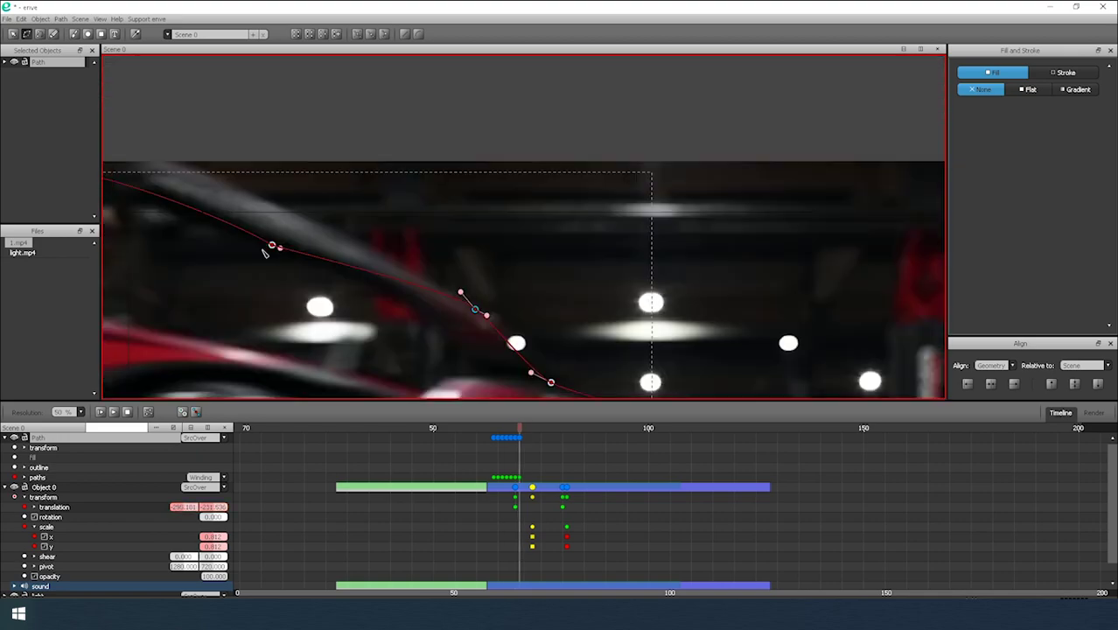
left_click_drag(272, 245, 281, 207)
scroll(437, 227, "down", 2)
At frame 71, shift the path's front, lower and upper nodes to the kart's current position.
key("Right")
left_click_drag(579, 302, 656, 302)
left_click_drag(320, 357, 356, 354)
left_click_drag(495, 348, 546, 341)
scroll(542, 320, "up", 6)
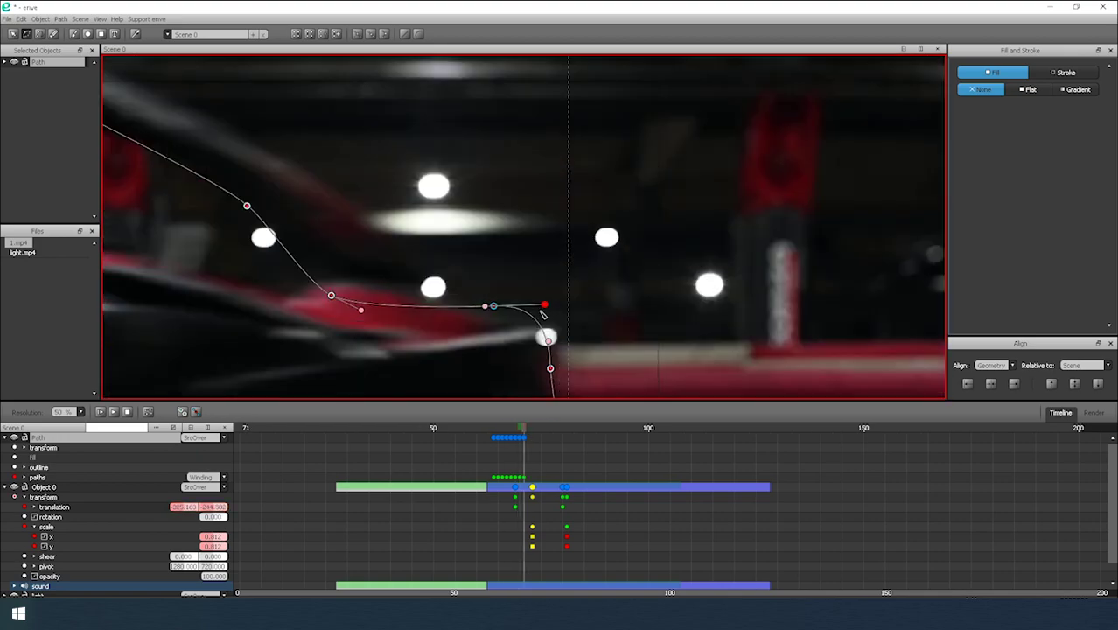
left_click_drag(330, 296, 431, 291)
left_click_drag(464, 316, 523, 275)
scroll(560, 227, "down", 3)
Match the path to the moving kart at frame 72 by repositioning its lower and upper nodes.
key("Right")
left_click_drag(622, 321, 698, 311)
left_click_drag(508, 326, 572, 319)
left_click_drag(375, 344, 451, 341)
left_click_drag(283, 377, 362, 380)
scroll(367, 358, "down", 2)
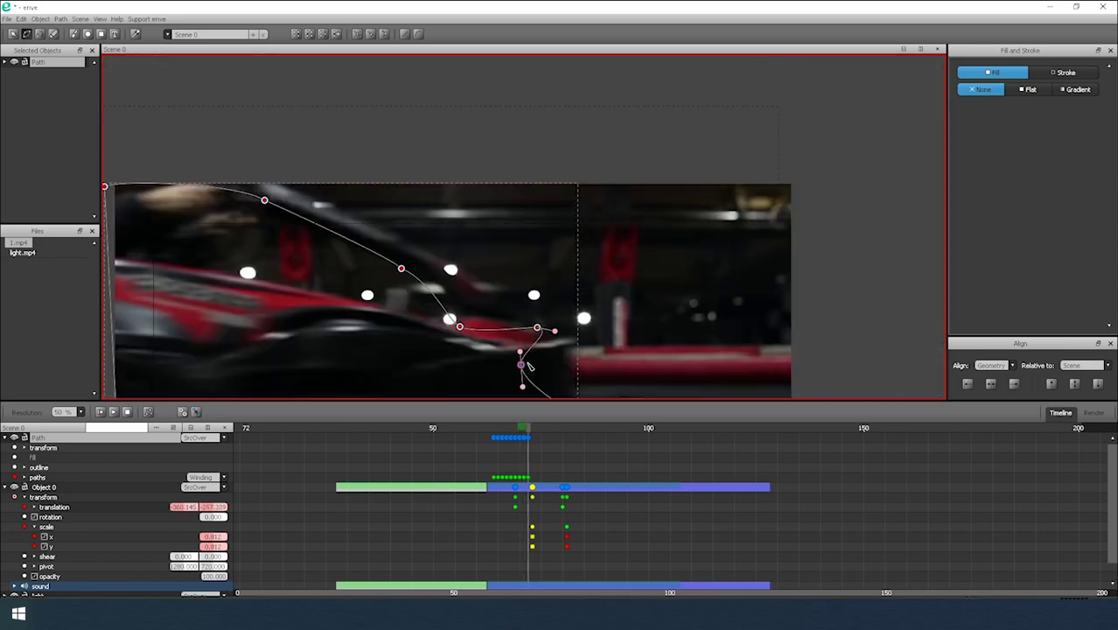
scroll(525, 332, "up", 2)
left_click_drag(377, 279, 455, 265)
Refit the path's nodes along the kart's nose, top edge and underside at frame 73.
key("Right")
left_click_drag(706, 251, 741, 244)
left_click_drag(609, 257, 642, 253)
scroll(385, 262, "up", 2)
left_click_drag(197, 164, 253, 151)
left_click_drag(300, 247, 372, 224)
left_click_drag(376, 273, 464, 282)
left_click_drag(443, 358, 470, 354)
scroll(358, 184, "down", 3)
left_click_drag(354, 317, 396, 314)
Continue reshaping the path around the kart's outline frame by frame from frame 74 to frame 76.
key("Right")
scroll(542, 333, "up", 1)
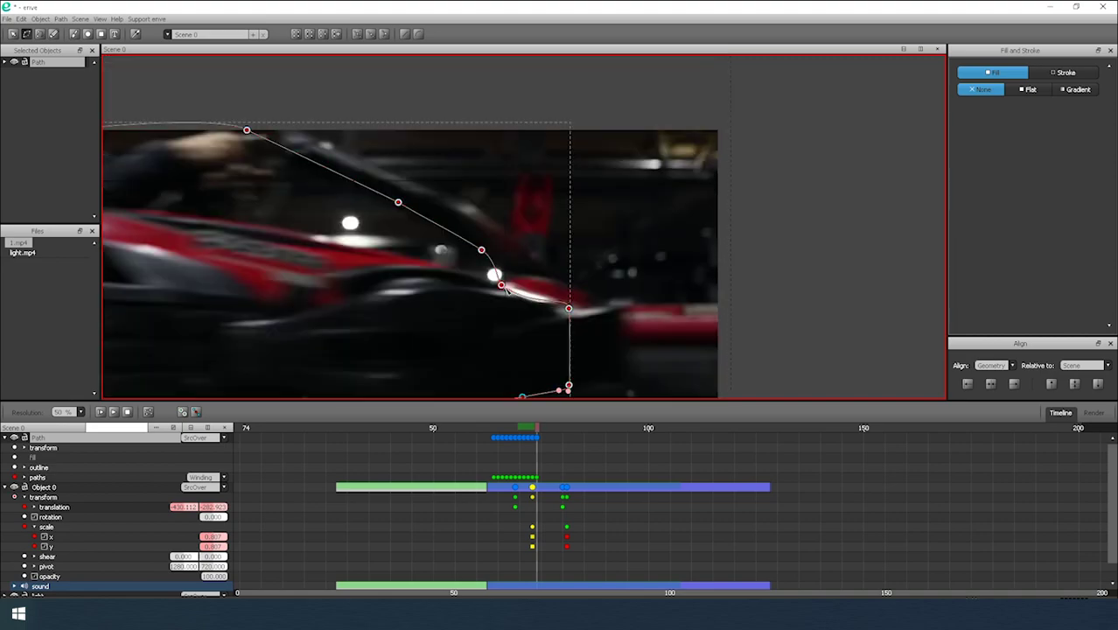
left_click_drag(430, 157, 469, 152)
left_click_drag(497, 197, 527, 188)
key("Right")
scroll(539, 298, "up", 1)
key("Right")
scroll(534, 262, "down", 1)
scroll(489, 262, "down", 3)
At frame 63, move the whole path outside the clip edge where the kart enters.
left_click_drag(545, 428, 489, 428)
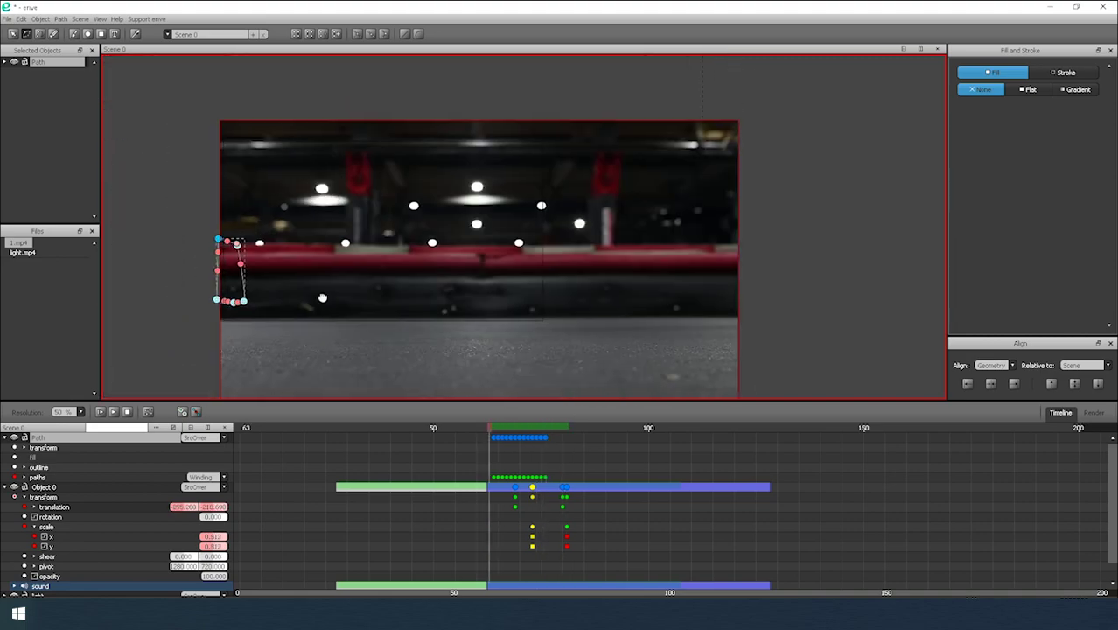
scroll(210, 284, "up", 4)
left_click_drag(351, 226, 292, 223)
At frame 70, give the path a flat black fill (#FF000000).
left_click_drag(492, 428, 520, 429)
left_click(14, 34)
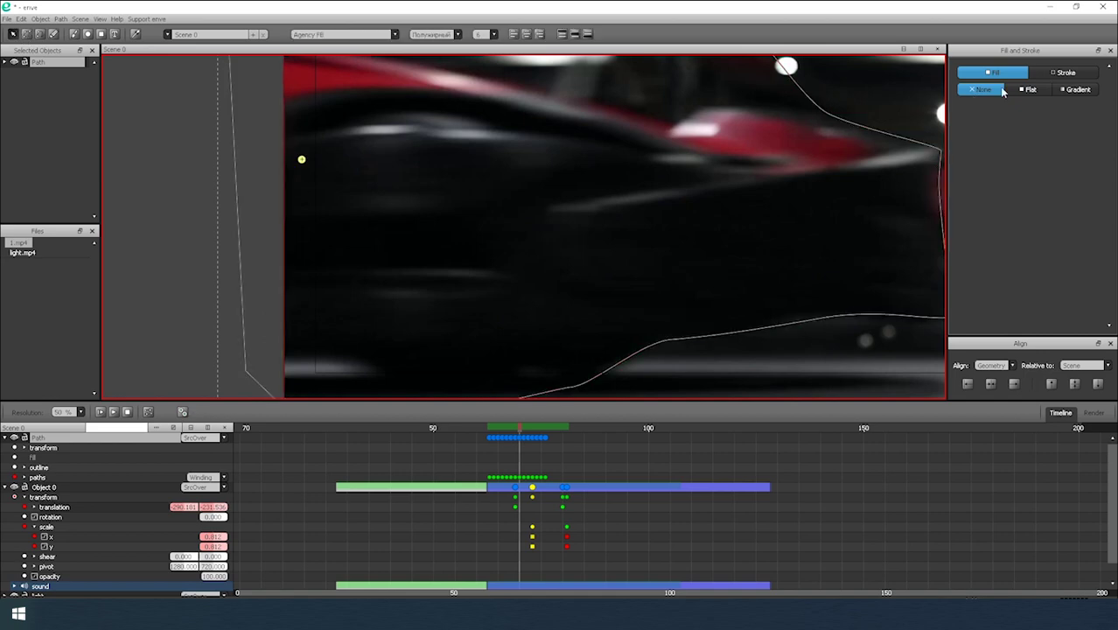
left_click(1039, 88)
scroll(759, 188, "down", 3)
left_click_drag(759, 188, 573, 236)
Add a blur raster effect with radius 50 to the filled path and check its softened edges over several frames.
right_click(498, 254)
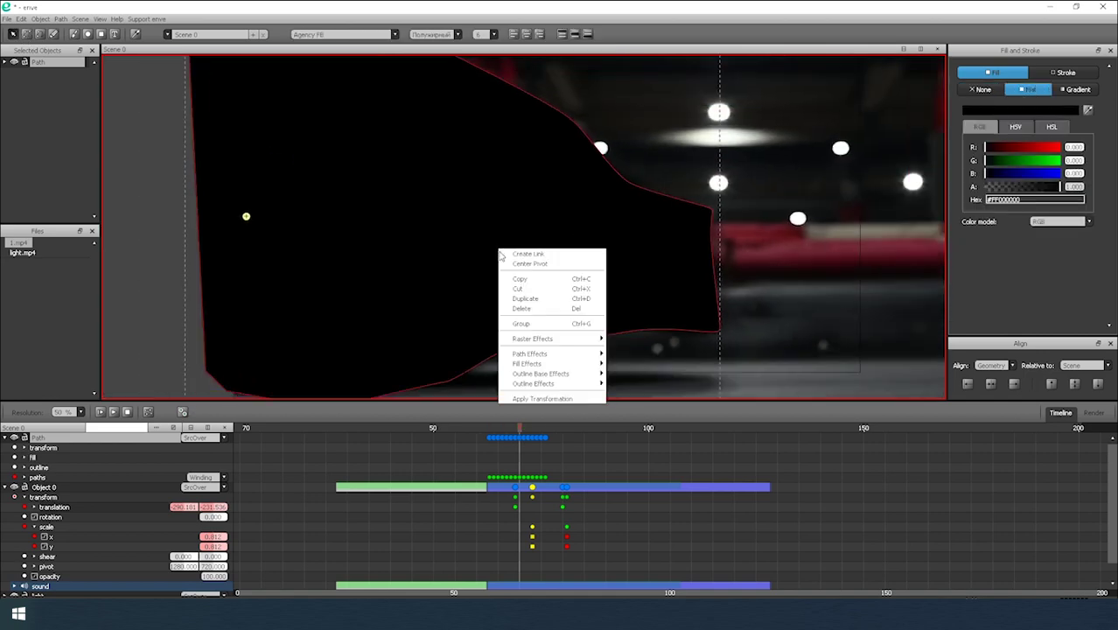
mouse_move(577, 338)
left_click(633, 341)
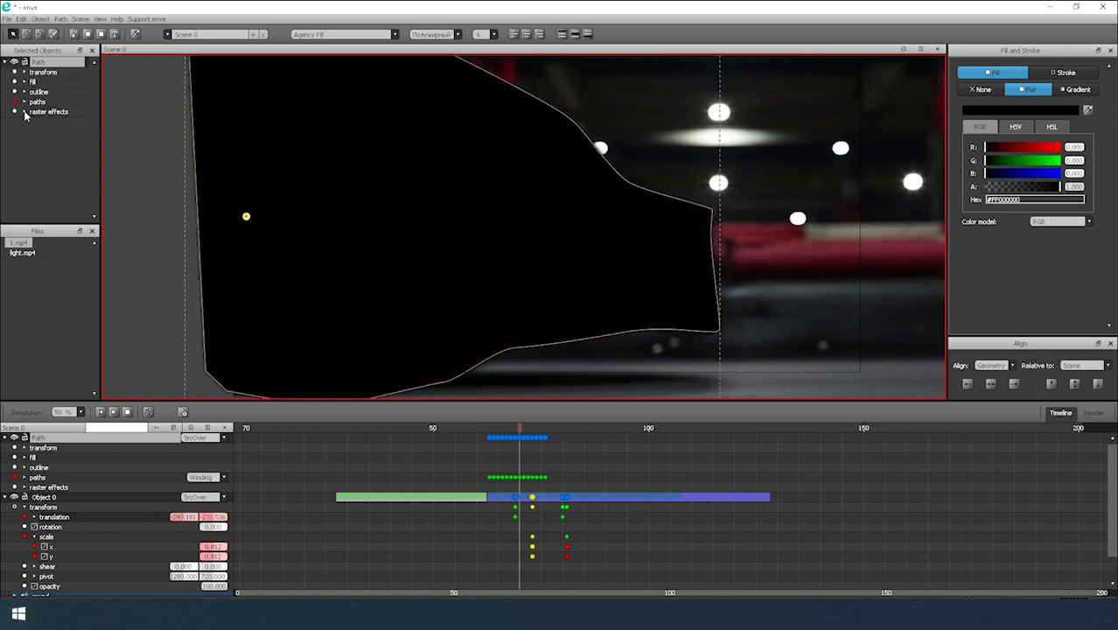
mouse_move(77, 124)
left_mouse_down()
mouse_move(122, 123)
mouse_move(79, 123)
left_mouse_up()
left_click_drag(532, 426, 497, 438)
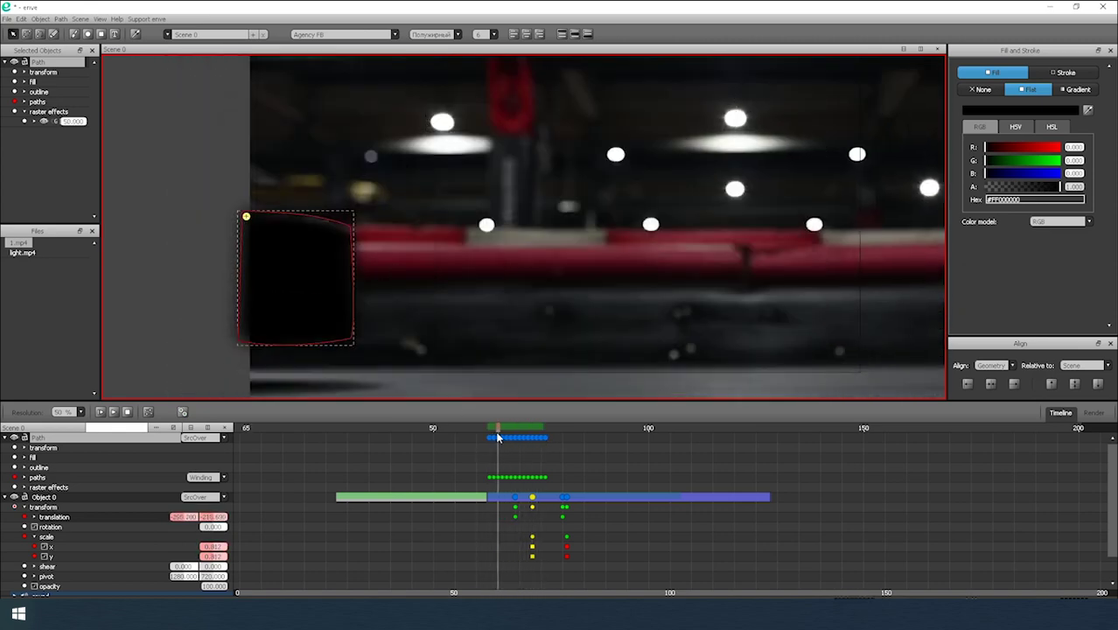
Group the mask path with the kart clip (Object 0) and promote the group to a layer.
left_click(4, 439)
left_click(5, 447)
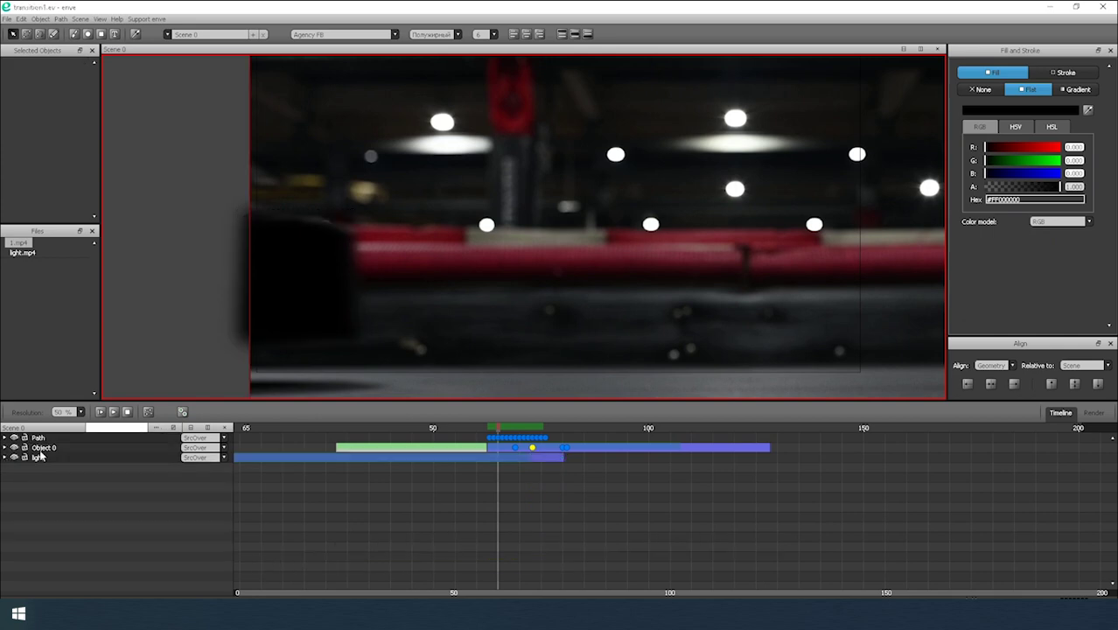
left_click(43, 447)
left_click(42, 439, "shift")
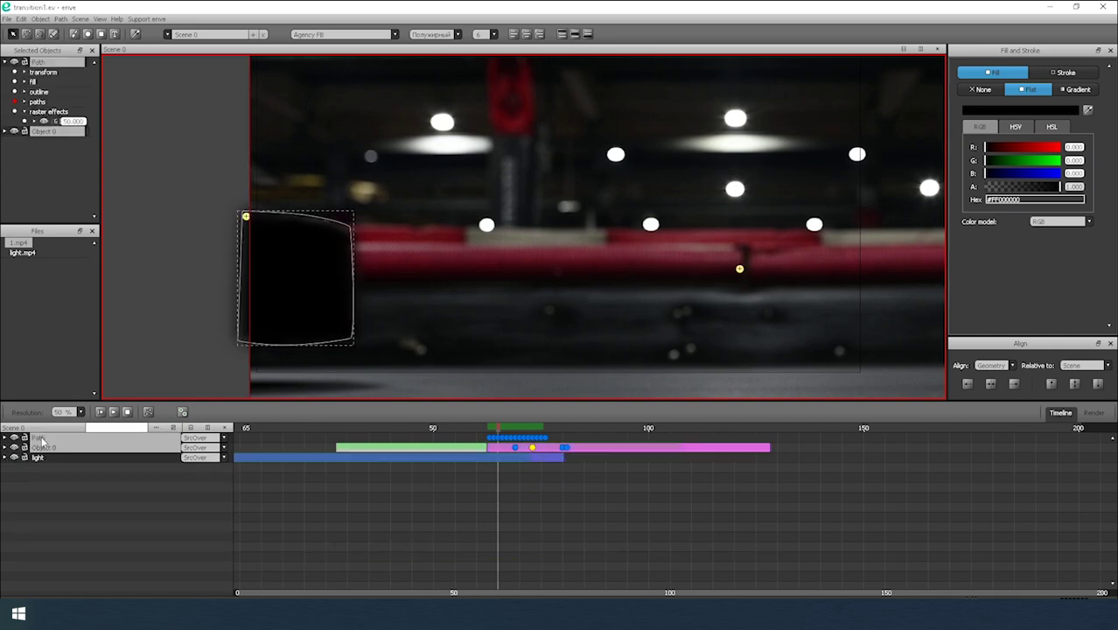
key("ctrl+g")
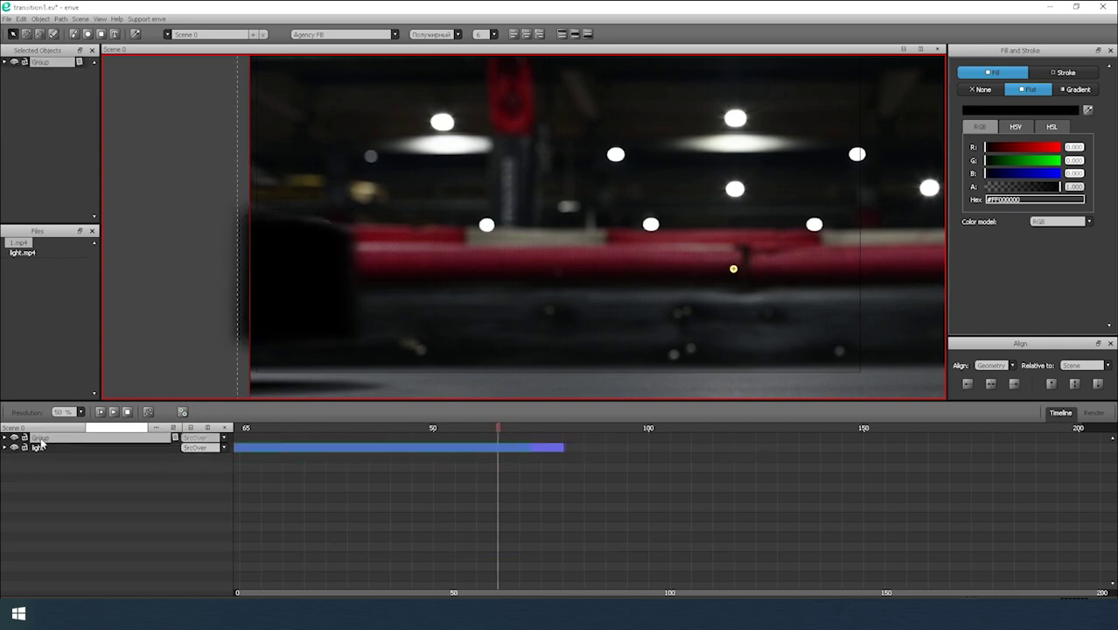
left_click(5, 438)
left_click(51, 460)
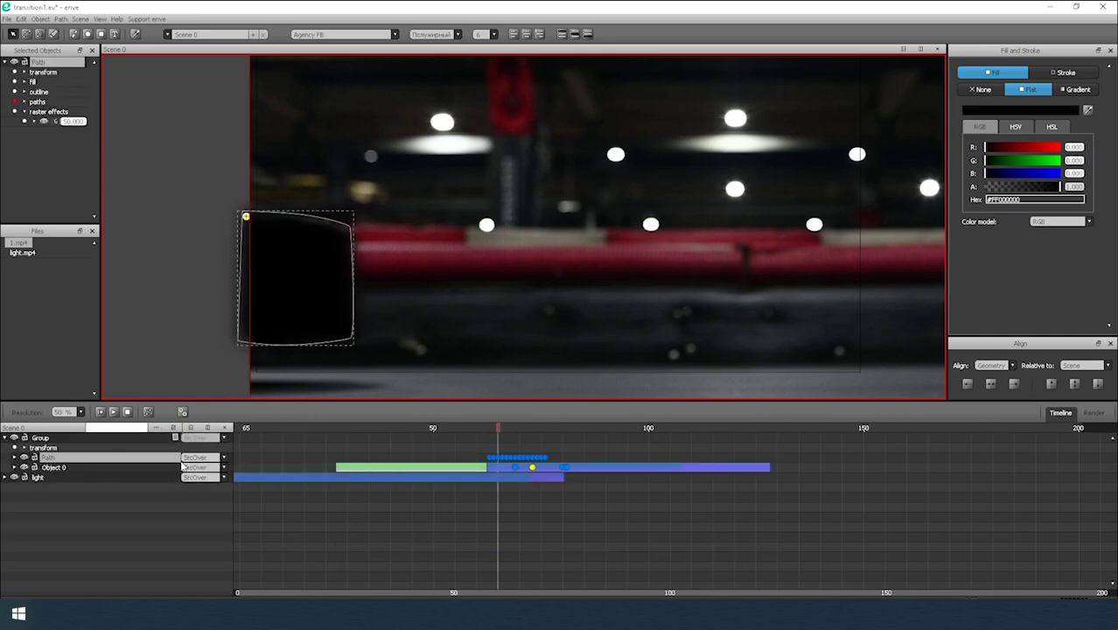
left_click(174, 437)
Set the path's blend mode to DstIn and play the masked transition from frame 62.
left_click(196, 458)
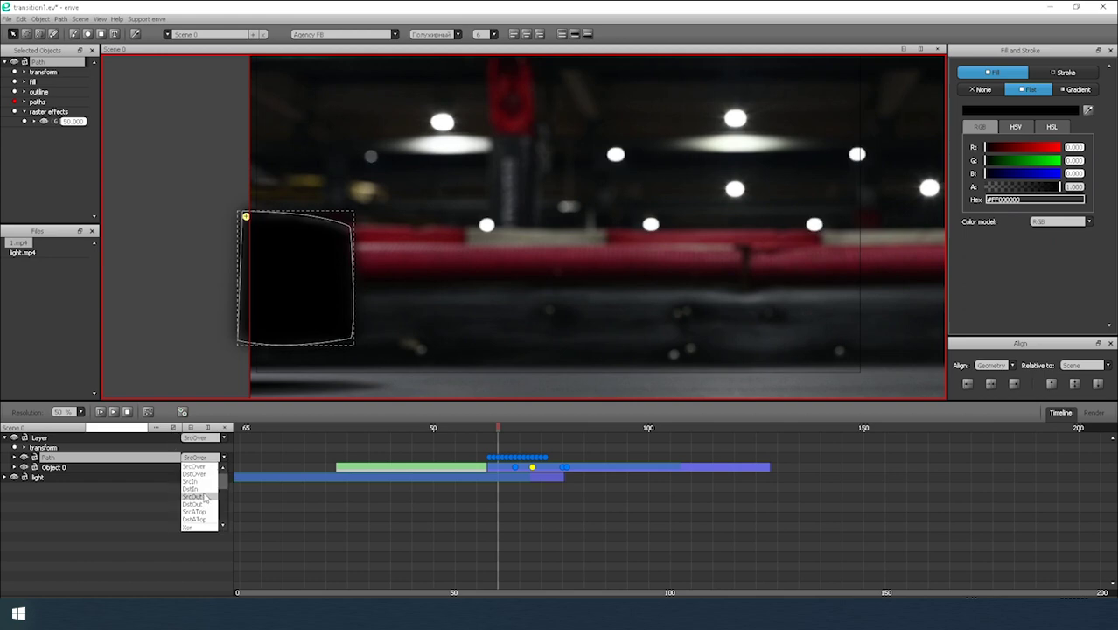
left_click(201, 489)
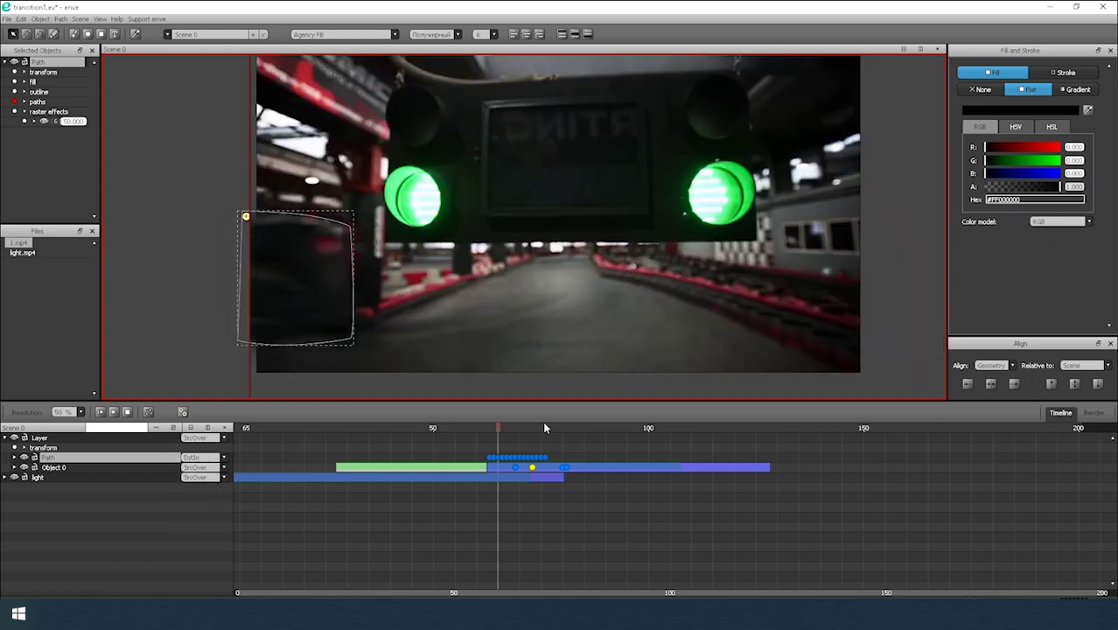
mouse_move(502, 426)
left_mouse_down()
mouse_move(481, 427)
mouse_move(539, 428)
mouse_move(484, 429)
left_mouse_up()
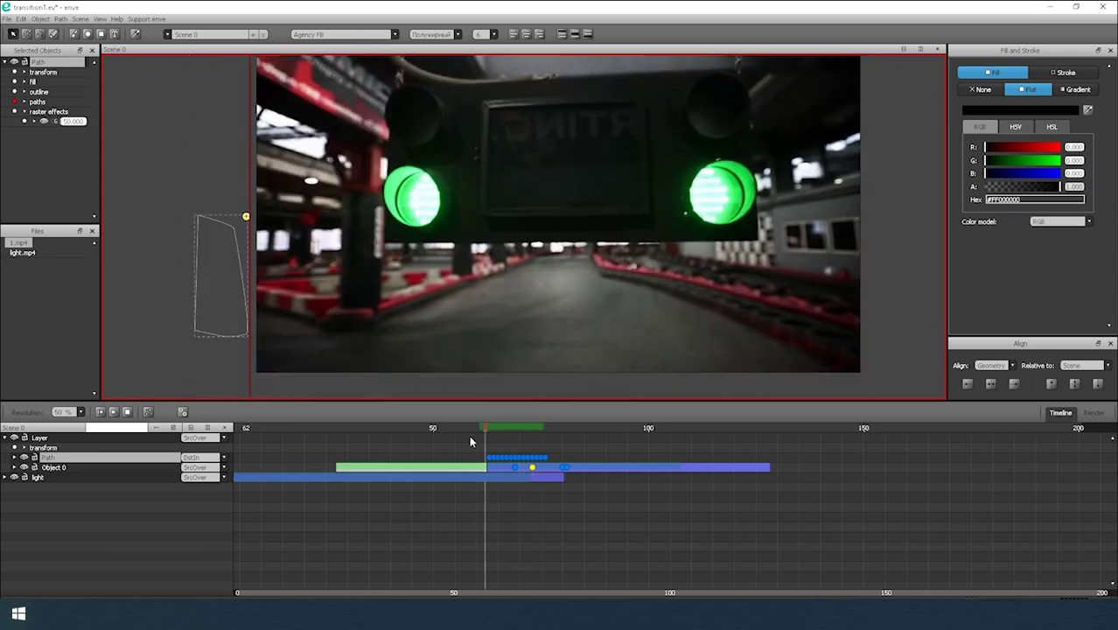
left_click(114, 411)
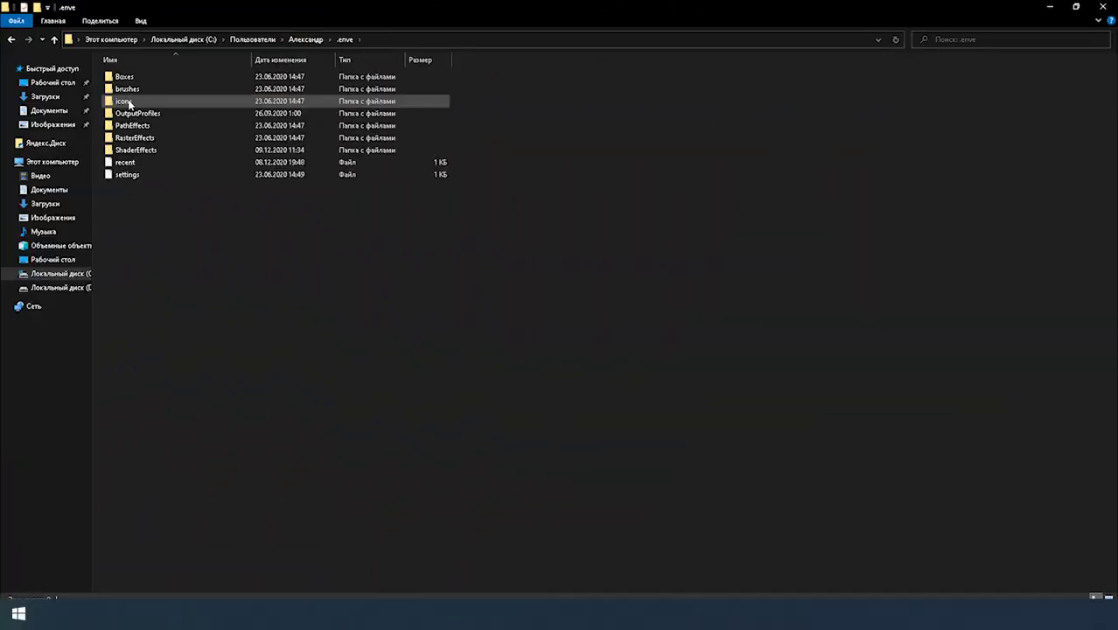
In the file manager, copy DirBlur.frag and DirBlur.gre from the DirBlur folder into the .enve ShaderEffects folder.
left_click(134, 150)
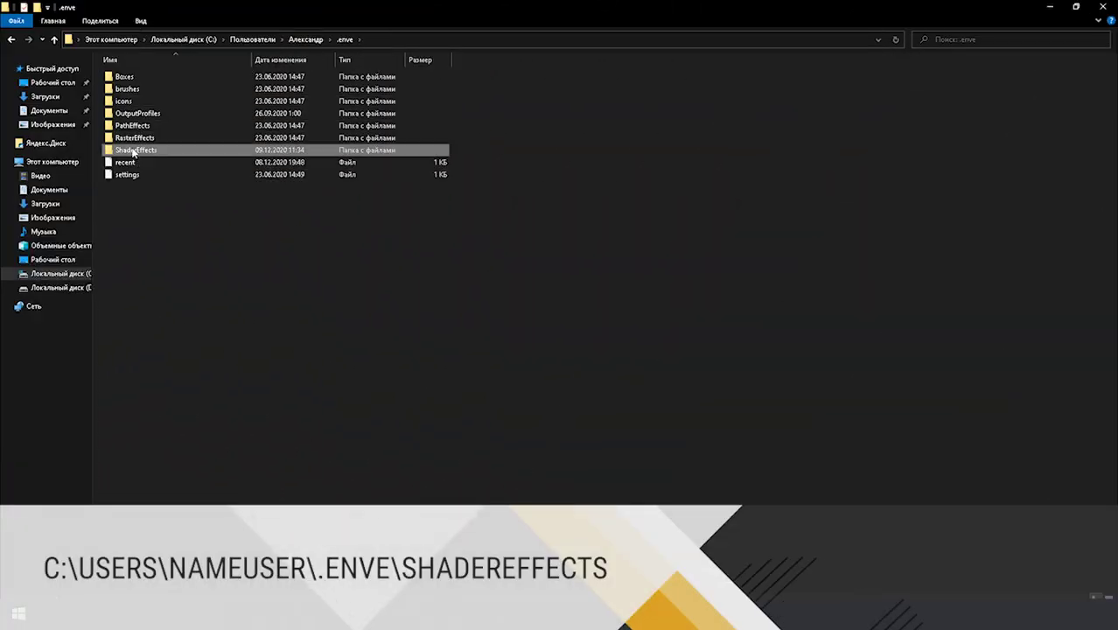
double_click(134, 151)
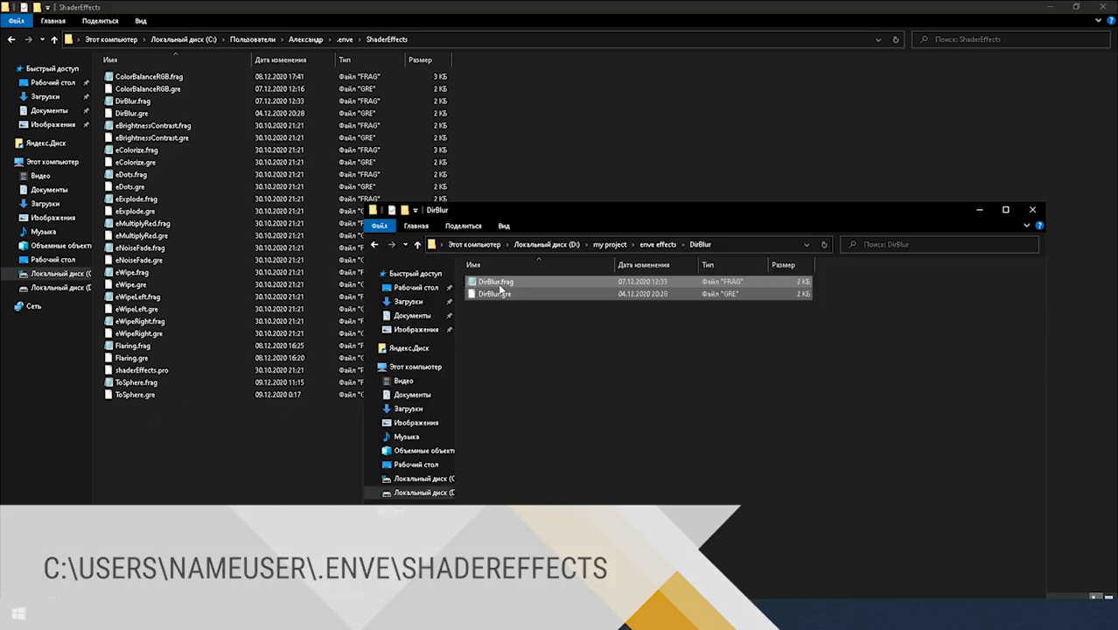
right_click(476, 286)
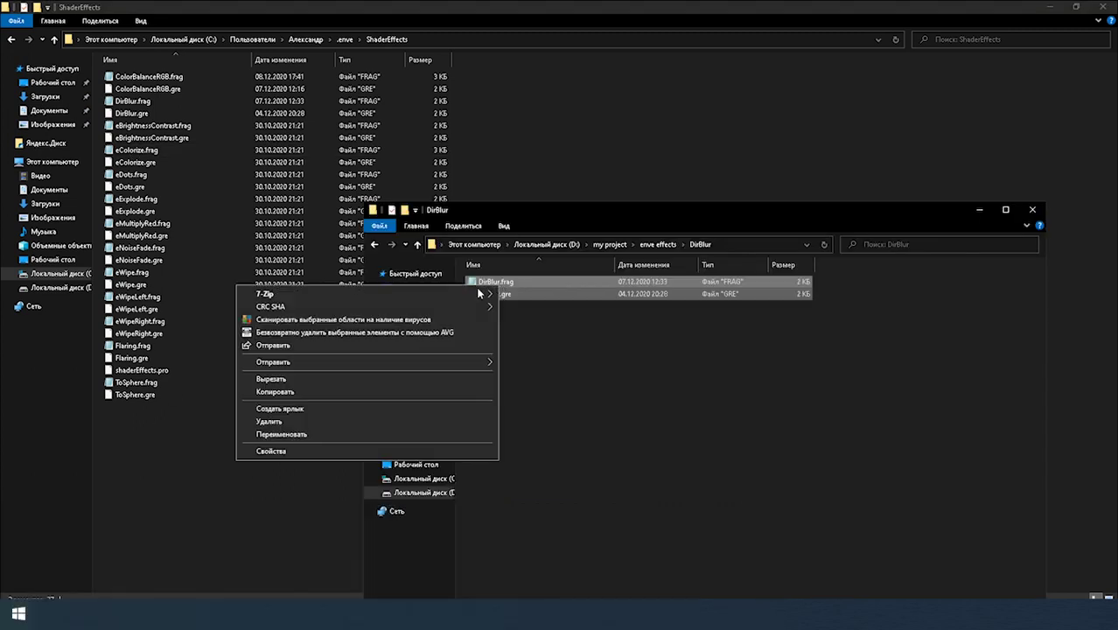
left_click(308, 393)
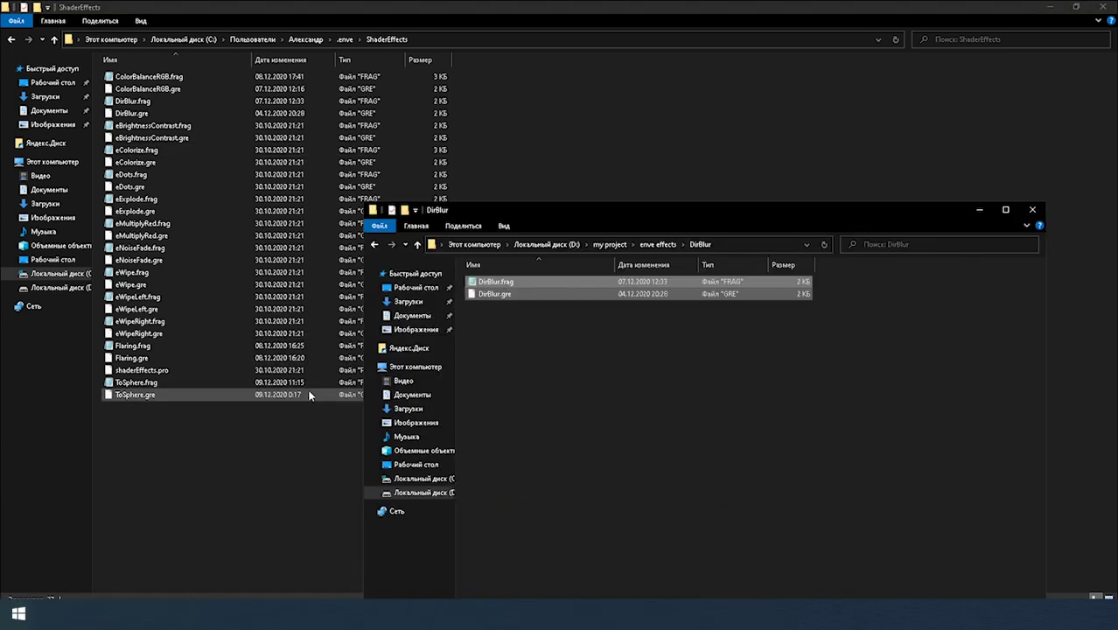
right_click(178, 462)
left_click(85, 338)
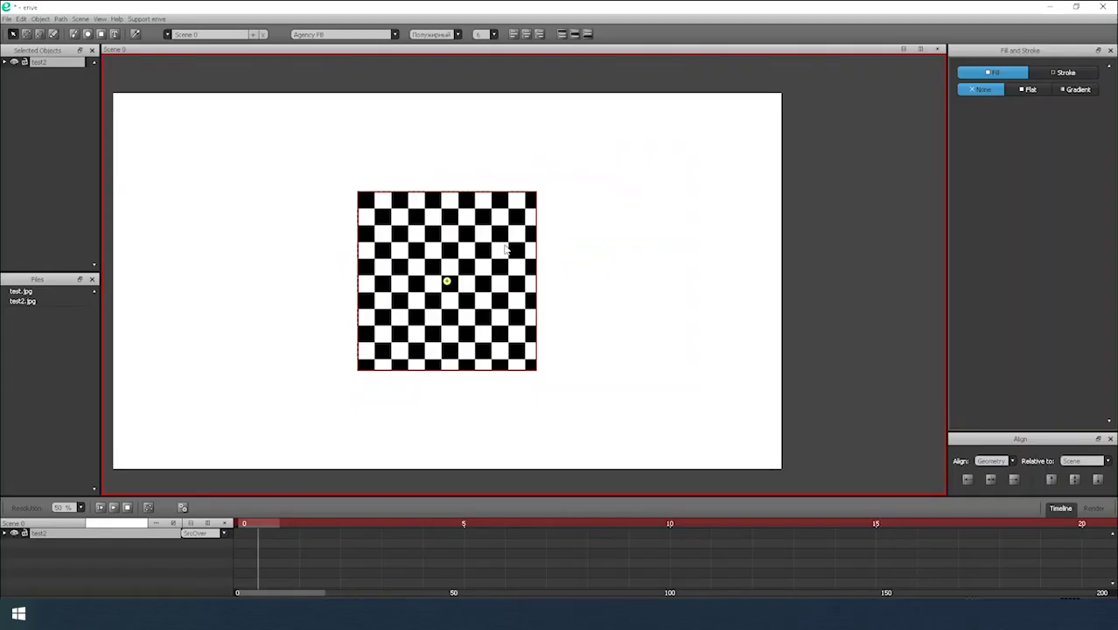
Apply the DirBlur shader effect to the test2 checkerboard image and expand its parameters.
right_click(394, 253)
mouse_move(437, 379)
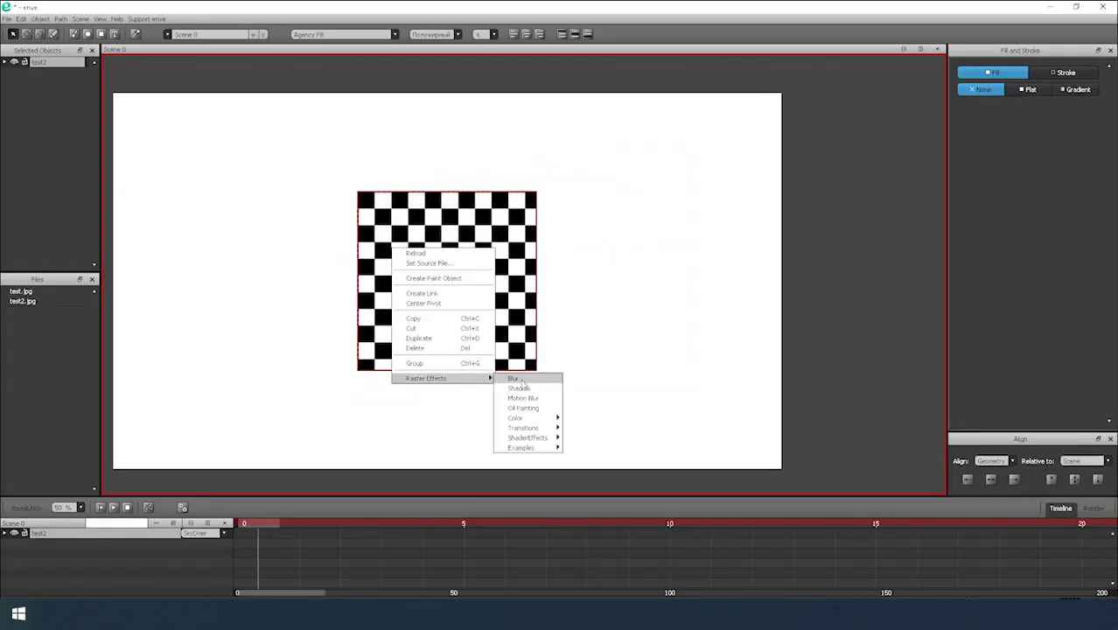
left_click(583, 437)
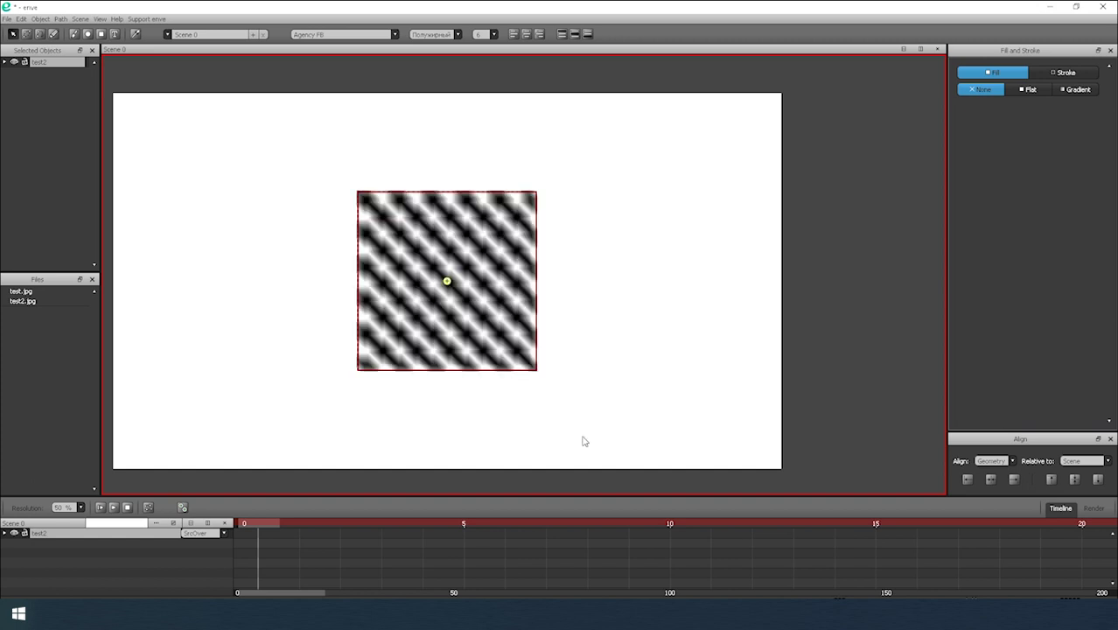
scroll(525, 295, "up", 3)
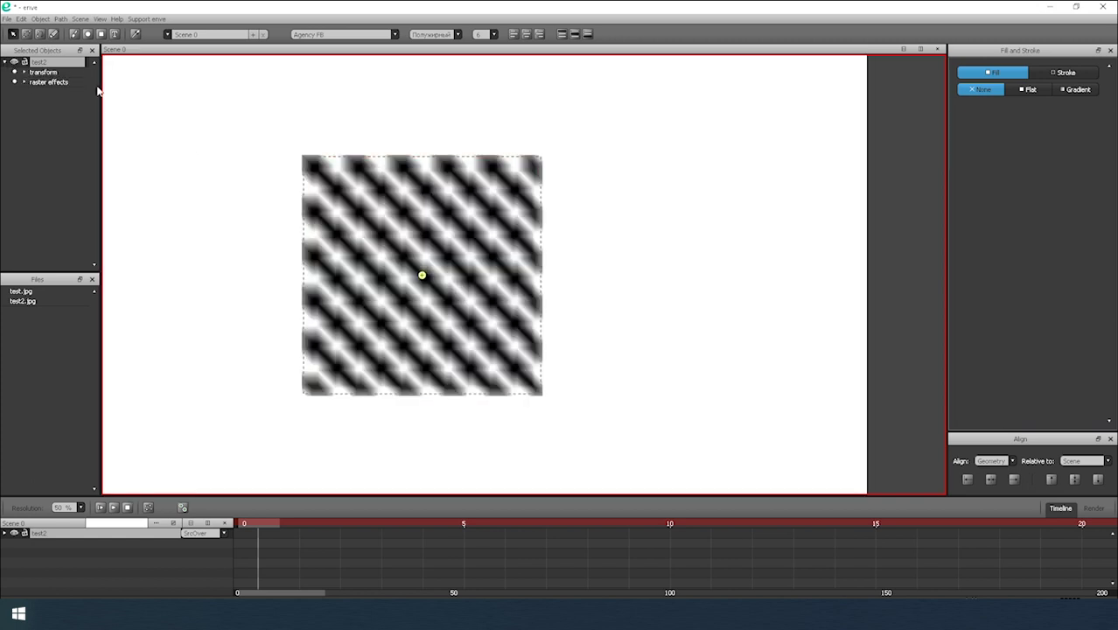
left_click_drag(103, 93, 159, 94)
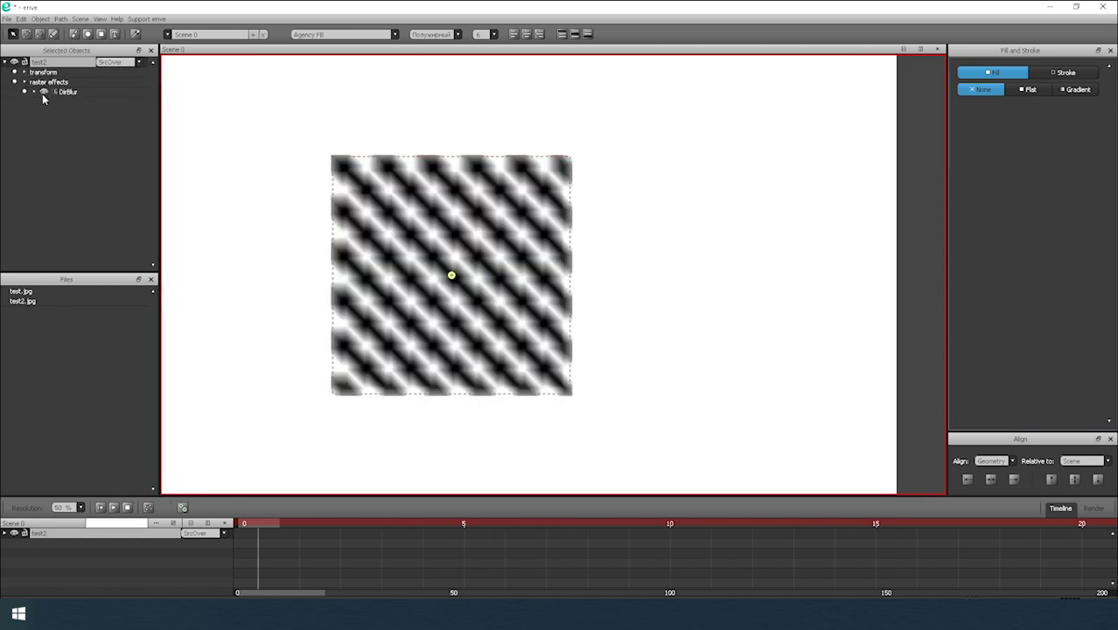
left_click(34, 92)
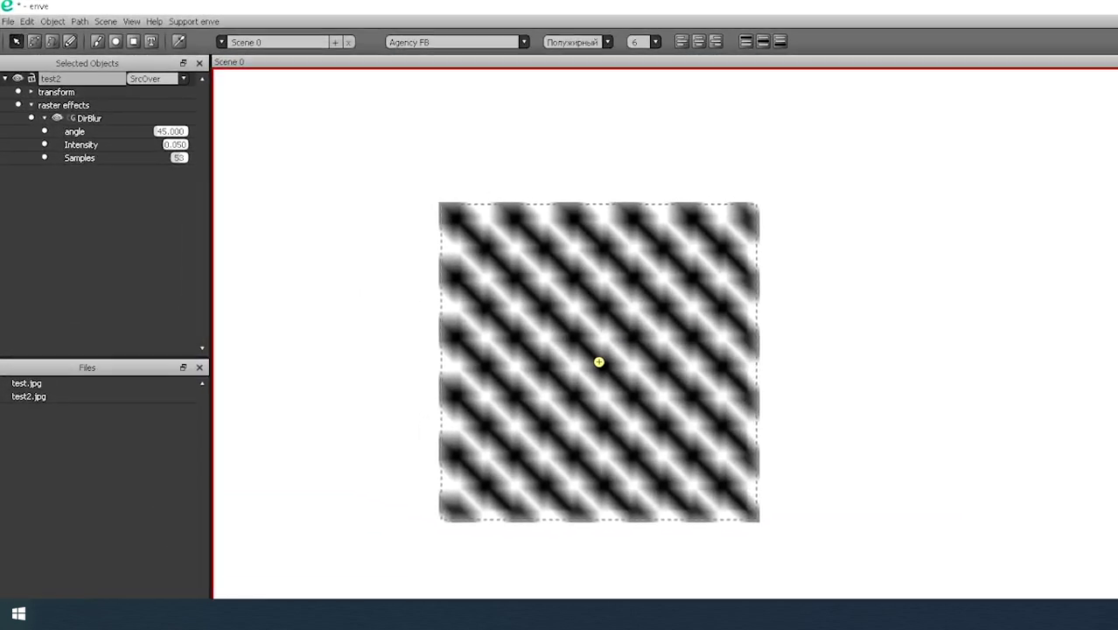
Try out DirBlur on the checkerboard with angle 297.7 and Intensity 0.120, and vary its sample count.
left_click_drag(191, 153, 220, 140)
left_click_drag(188, 153, 365, 140)
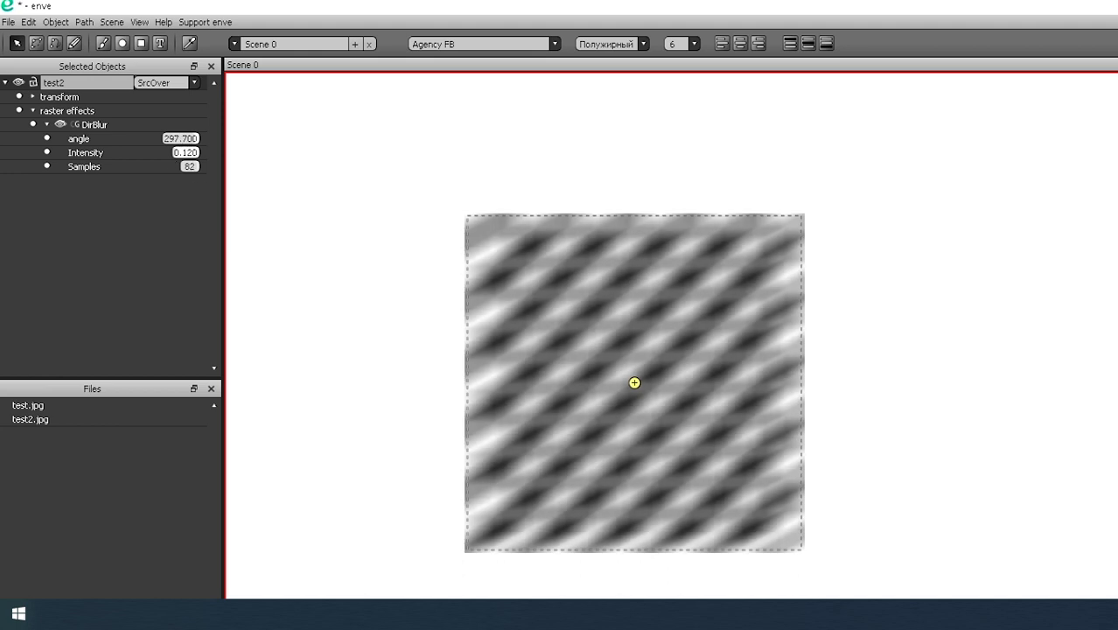
left_click_drag(190, 166, 165, 166)
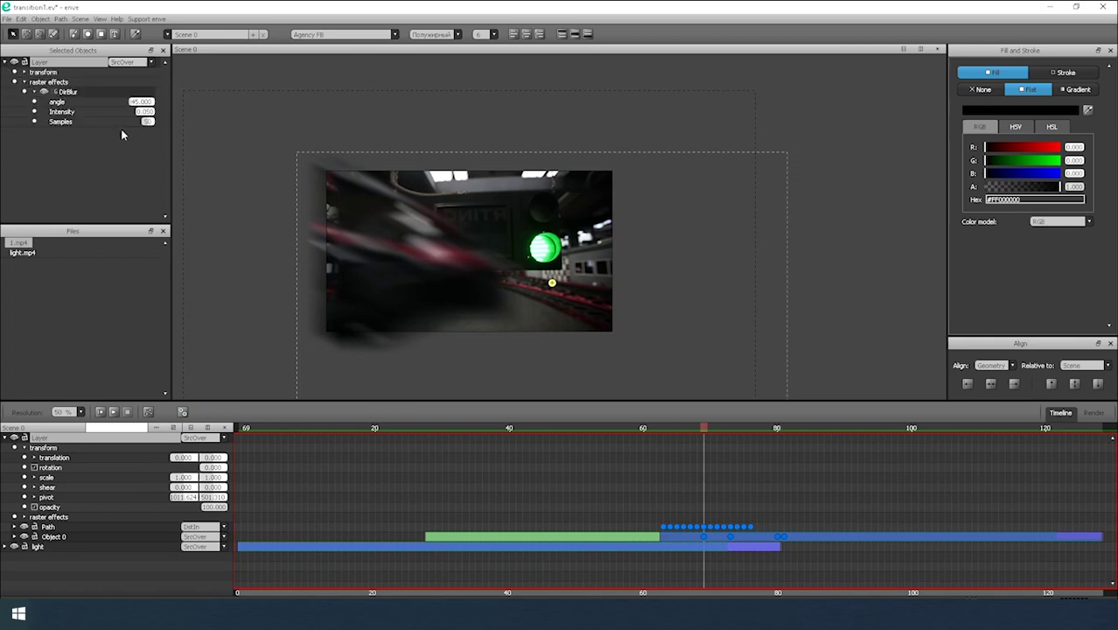
Set the kart layer's DirBlur angle to 90, keyframe its Intensity from 0.030 at frame 63 to 0 at frame 73, and preview.
left_click(730, 428)
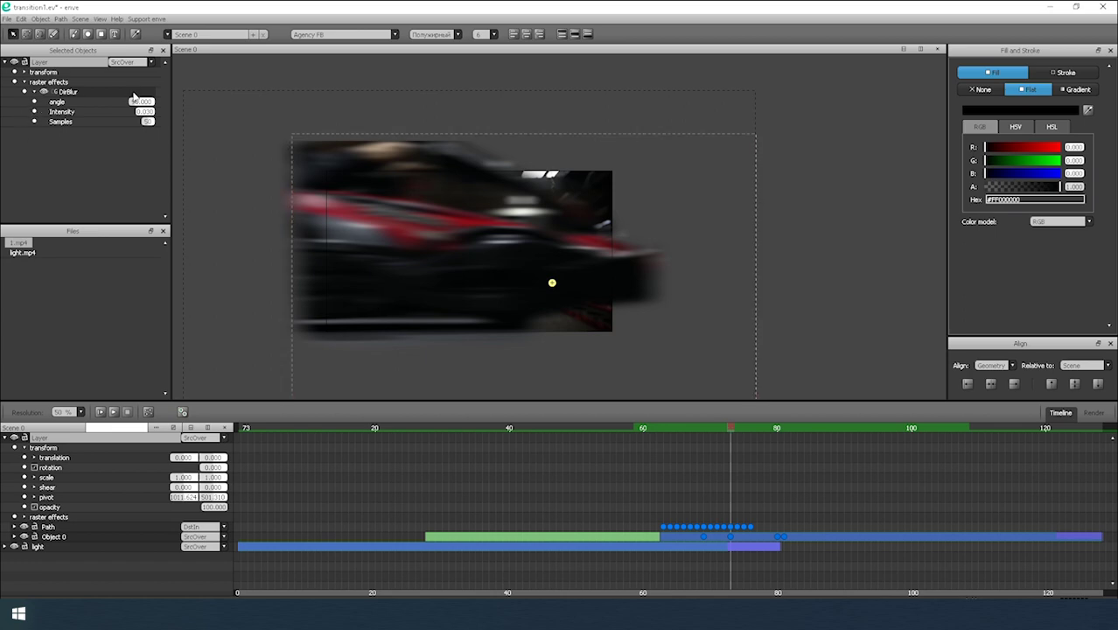
left_click(34, 112)
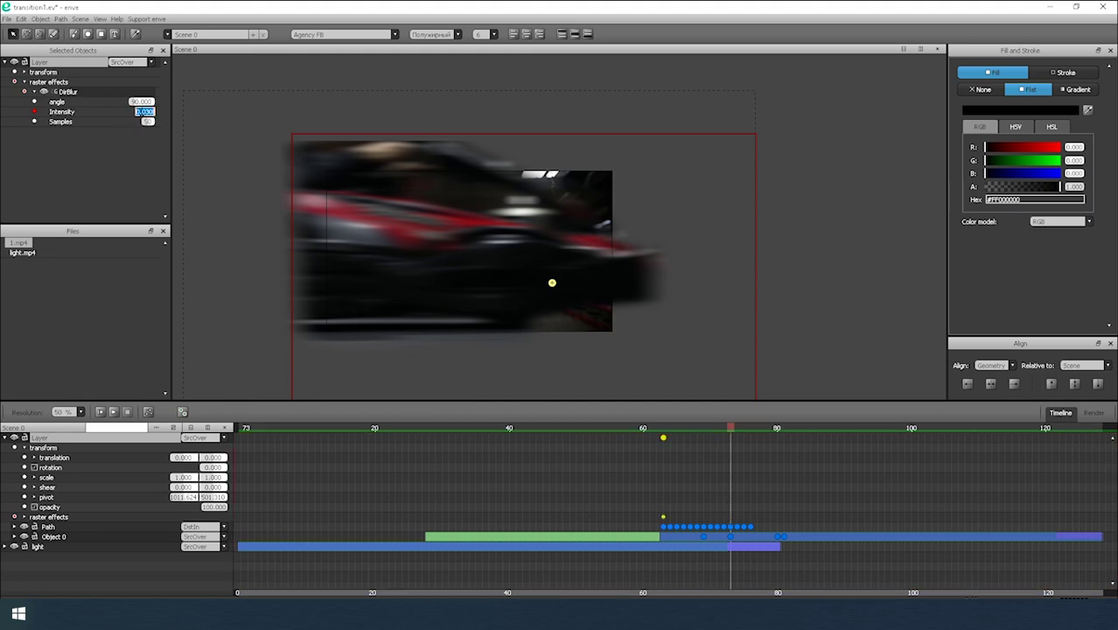
type("0")
key("Return")
left_click(658, 428)
key("space")
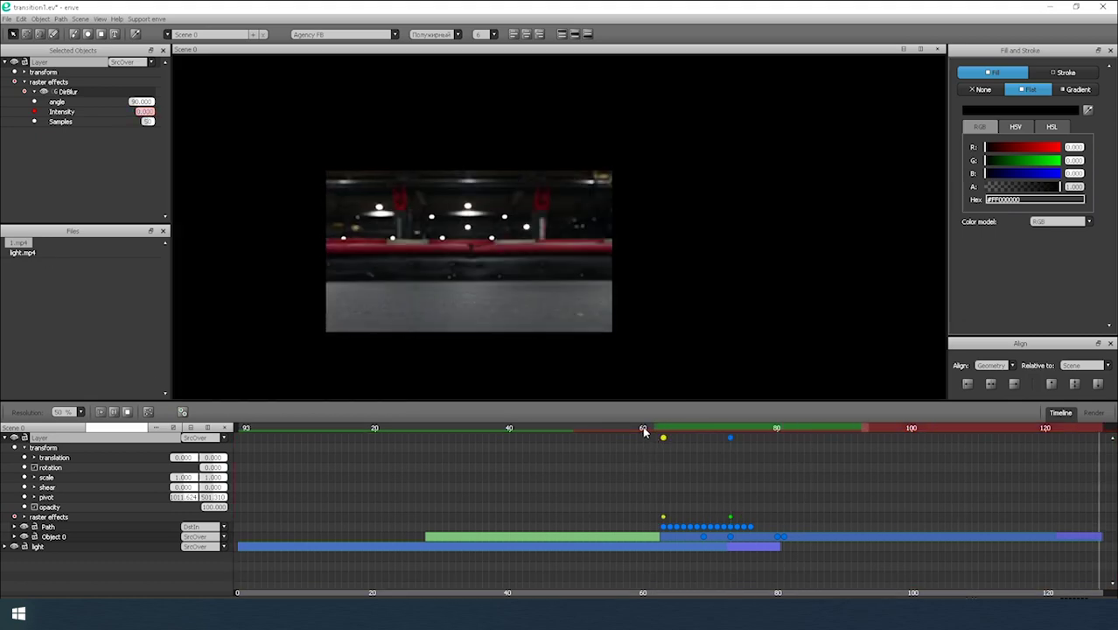
Move the blur Intensity keyframes to frames 70 and 77 and play the transition to check the timing.
left_click_drag(644, 431, 709, 427)
left_click(128, 411)
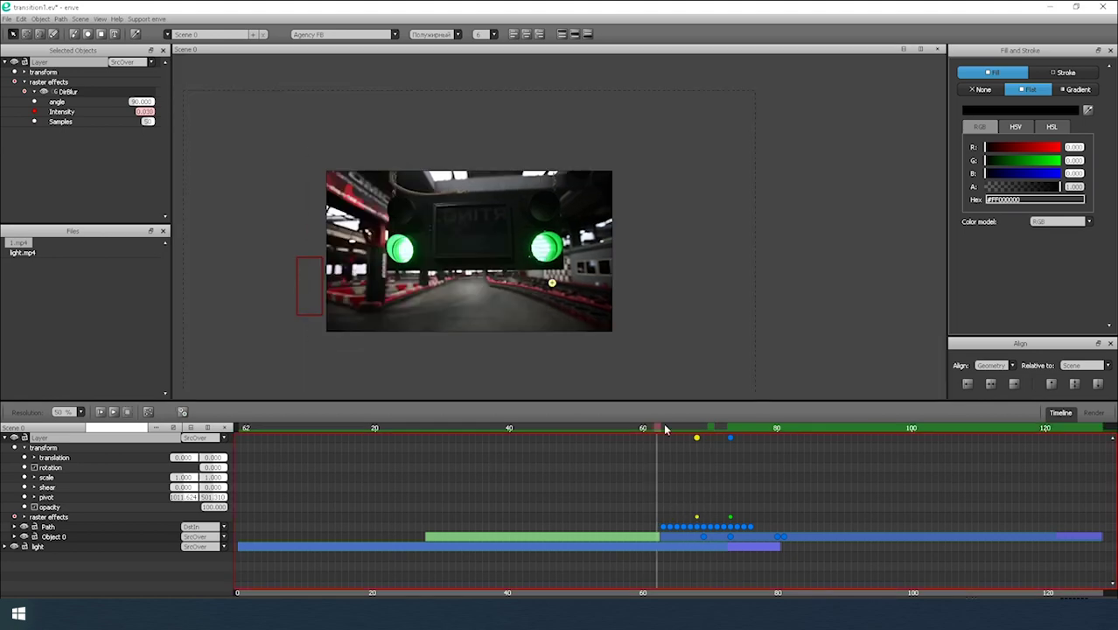
left_click(737, 431)
left_click(705, 429)
left_click(113, 412)
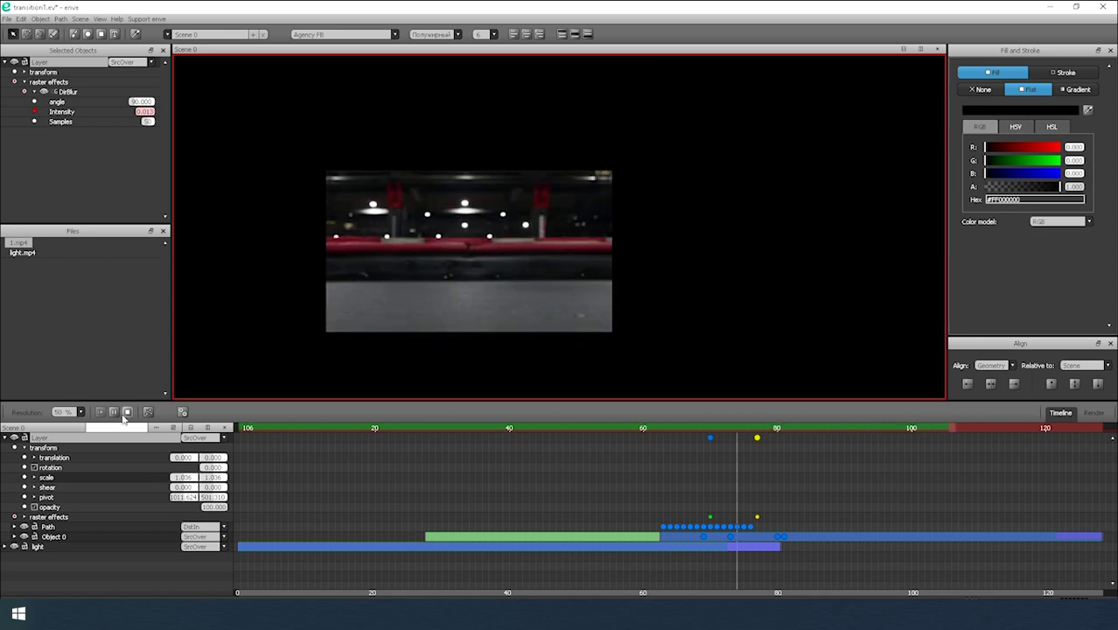
left_click(126, 412)
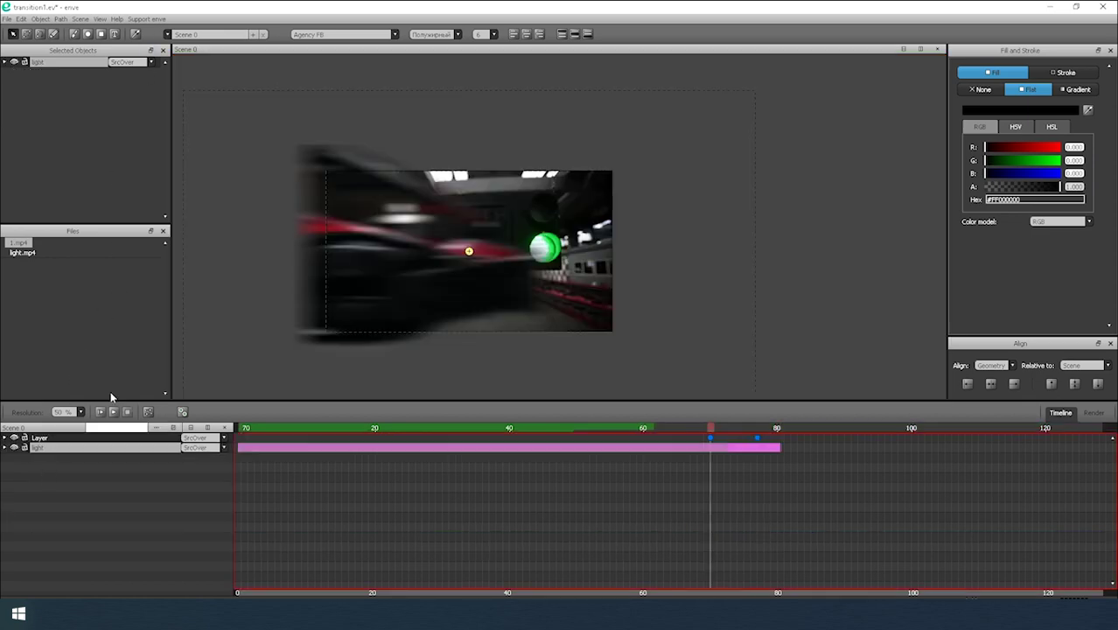
Create a 1920 × 1080, 24 fps scene named Scene 1 and link Scene 0 into it.
left_click(81, 18)
left_click(92, 35)
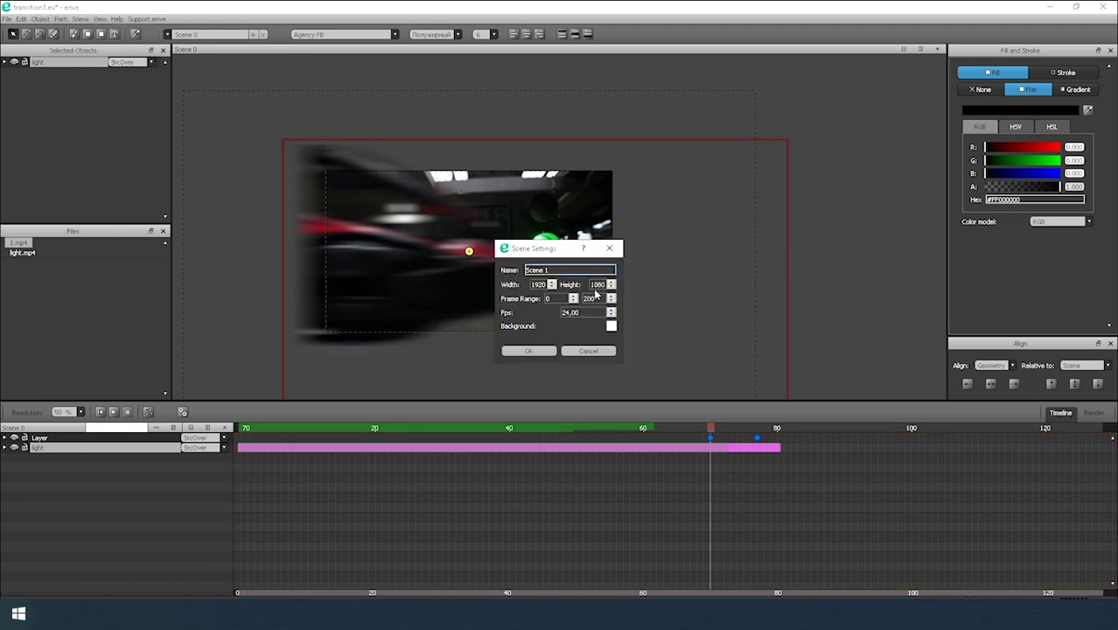
left_click(541, 352)
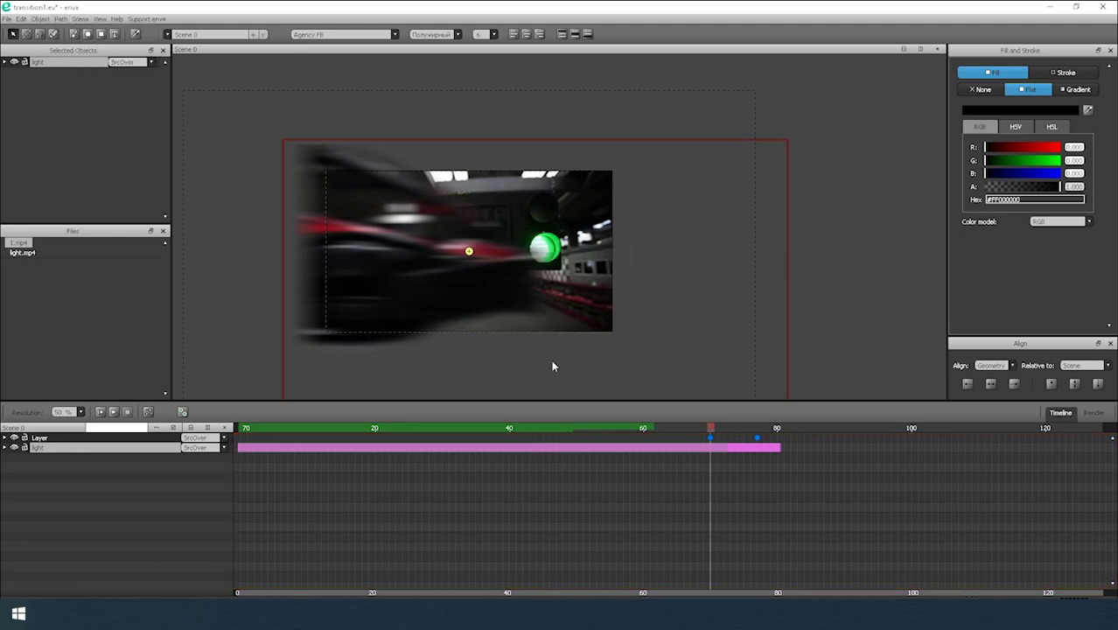
right_click(217, 136)
mouse_move(233, 140)
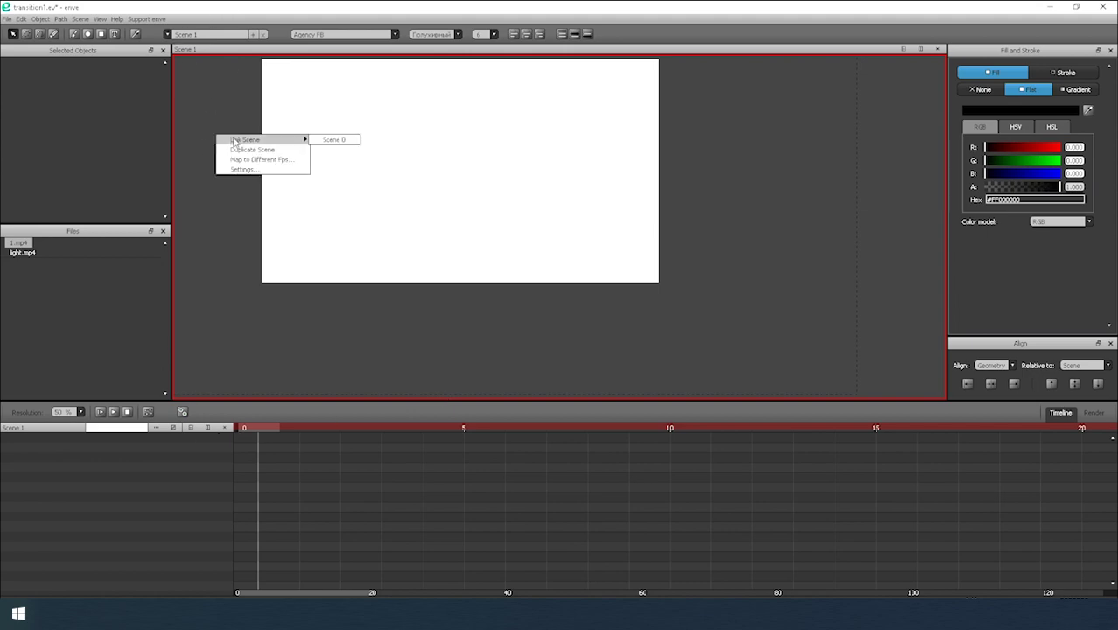
left_click(332, 139)
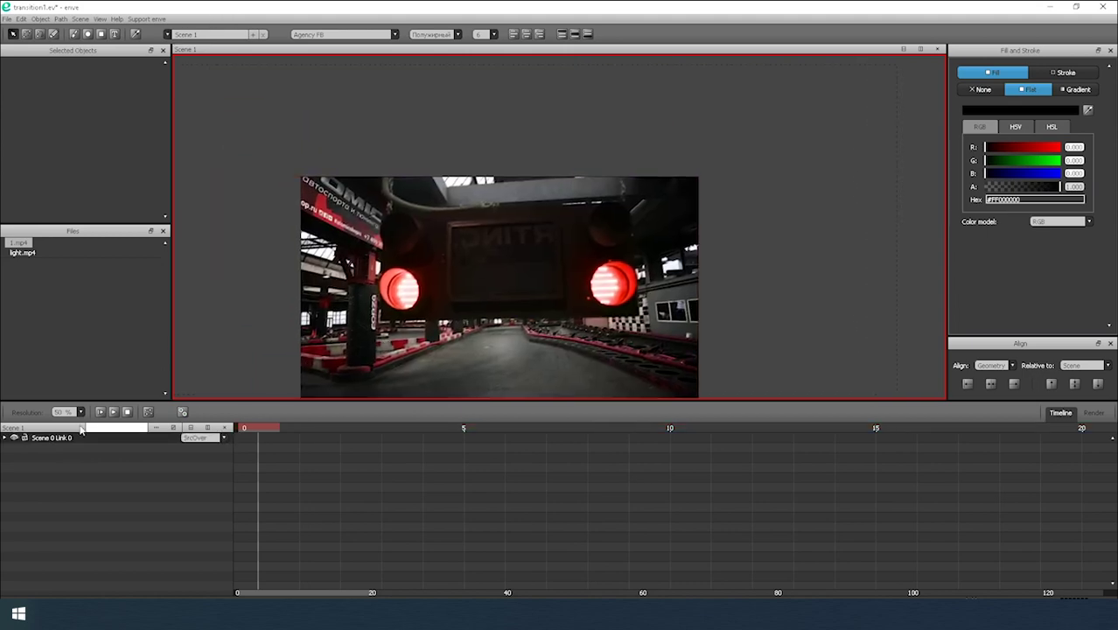
Switch to Scene 0 and delete the light clip from it.
left_click(168, 35)
left_click(192, 46)
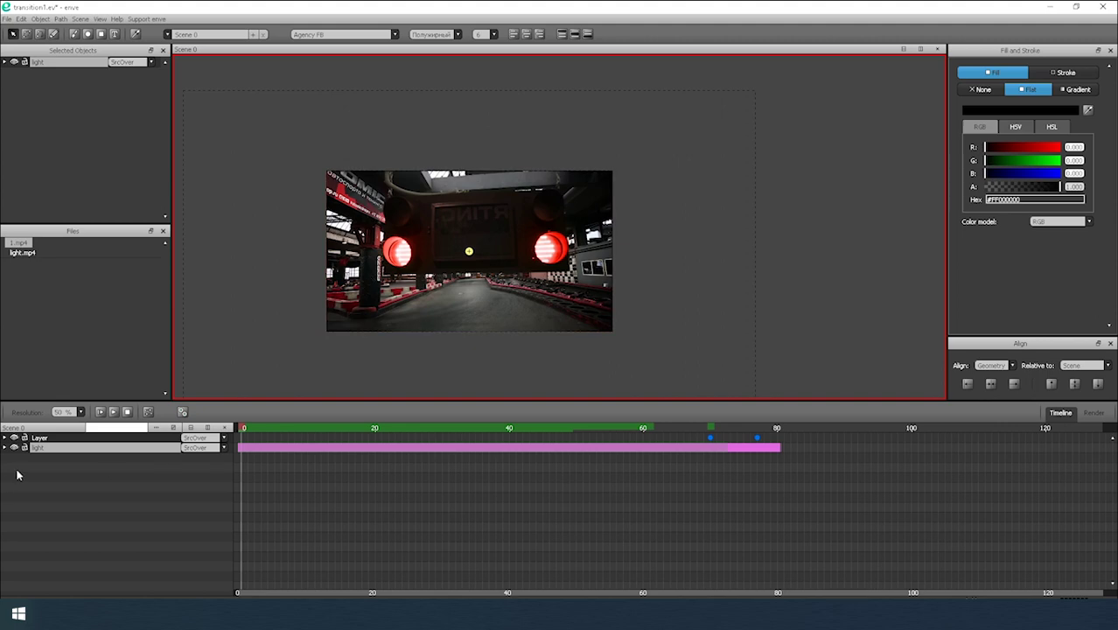
key("Delete")
In Scene 1, add light.mp4, centre it in the scene horizontally and vertically, and stack it below the Scene 0 link.
left_click(168, 34)
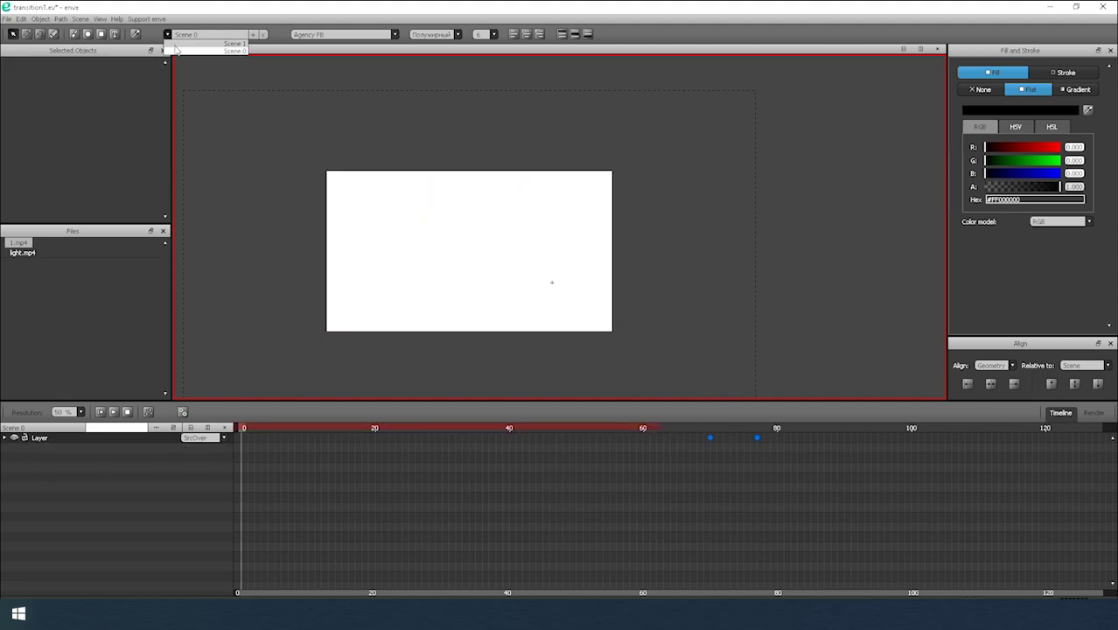
left_click(192, 52)
left_click_drag(14, 255, 402, 295)
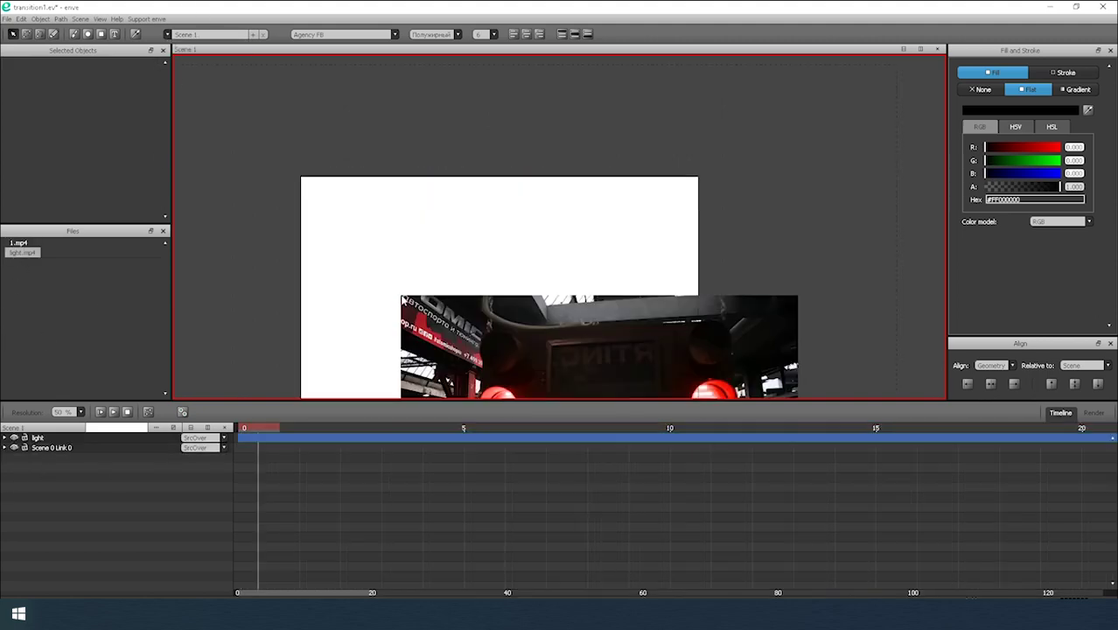
left_click(990, 384)
left_click(1074, 383)
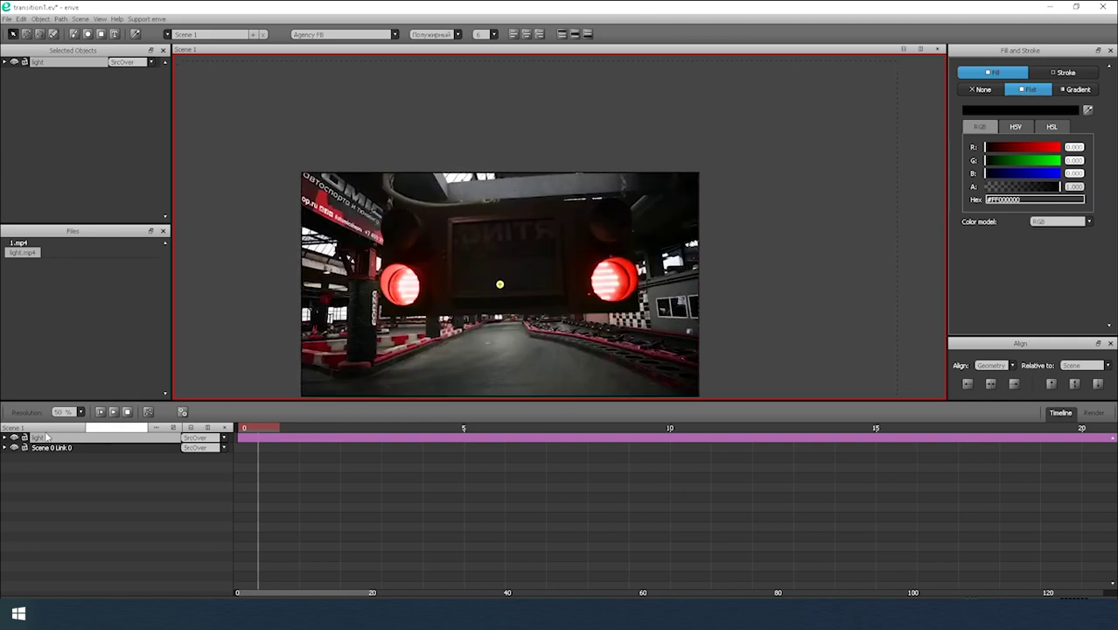
left_click_drag(48, 436, 54, 453)
left_click_drag(293, 430, 464, 429)
scroll(335, 592, "down", 13)
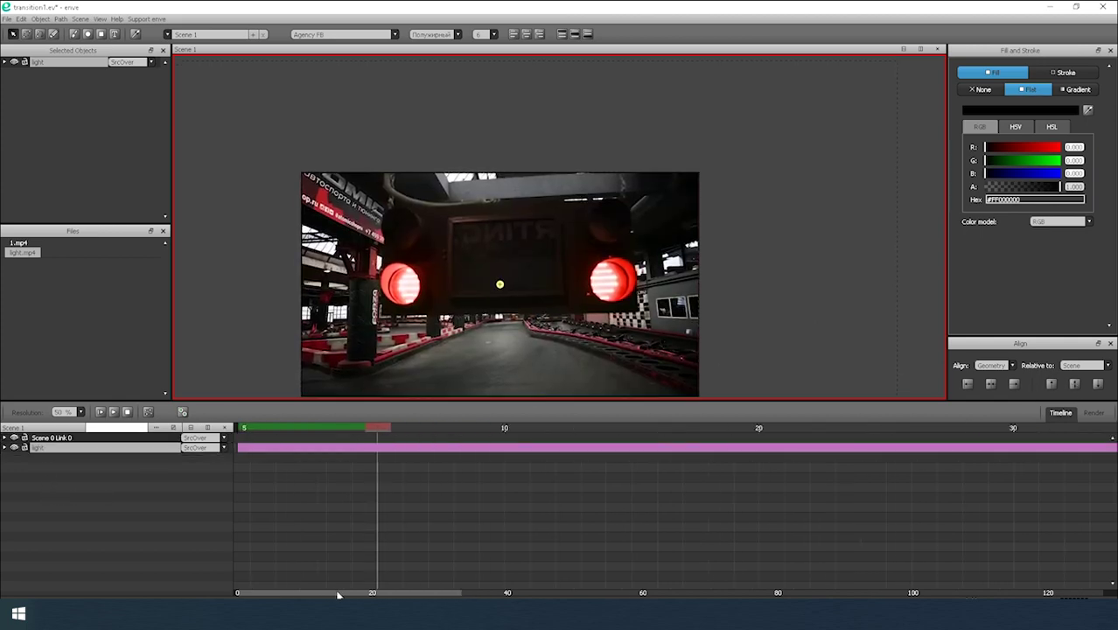
Enable frame remapping on the Scene 0 link in Scene 1.
left_click_drag(283, 432, 688, 411)
left_click(53, 438)
left_click(4, 437)
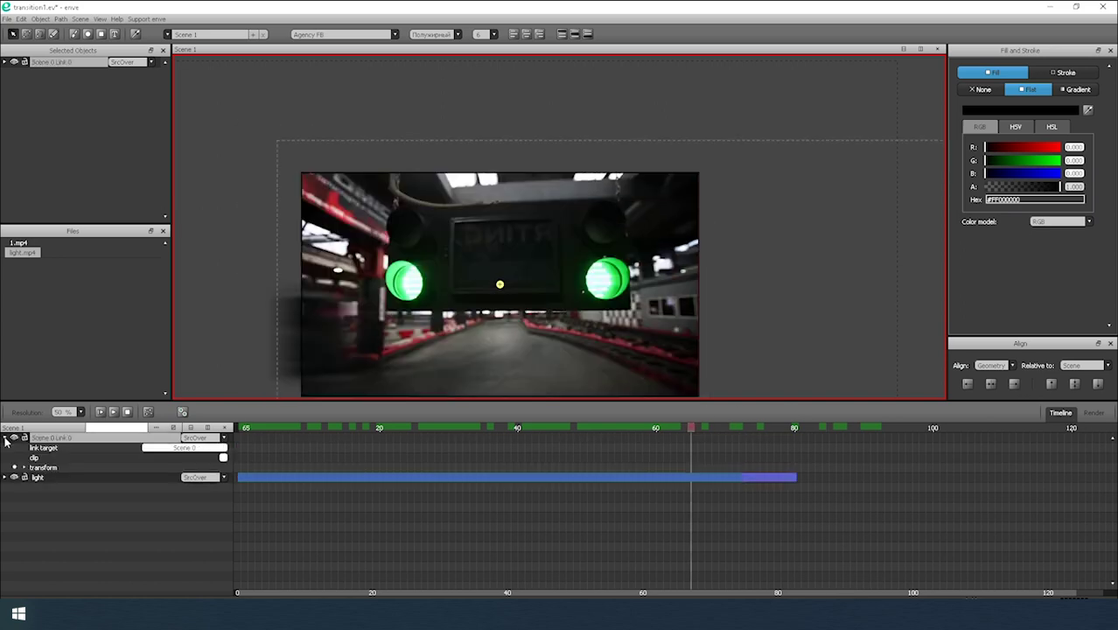
right_click(50, 443)
mouse_move(93, 573)
left_click(186, 530)
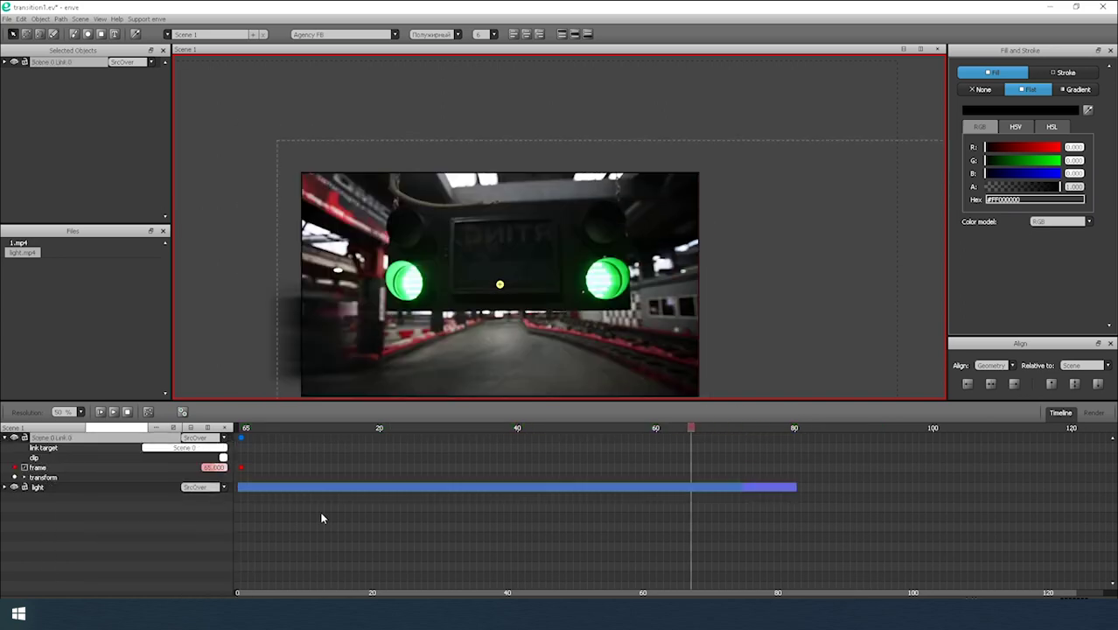
Add keyframes to the Scene 0 link's frame property so that it is keyed at frames 63, 77 and 128.
left_click_drag(691, 431, 1099, 429)
right_click(43, 469)
left_click(80, 508)
right_click(78, 470)
left_click(70, 507)
scroll(626, 594, "down", 1)
Shift the link's last two frame keyframes 8 frames earlier, to frames 69 and 120, and play the result.
left_click(1099, 468)
left_click(758, 468, "shift")
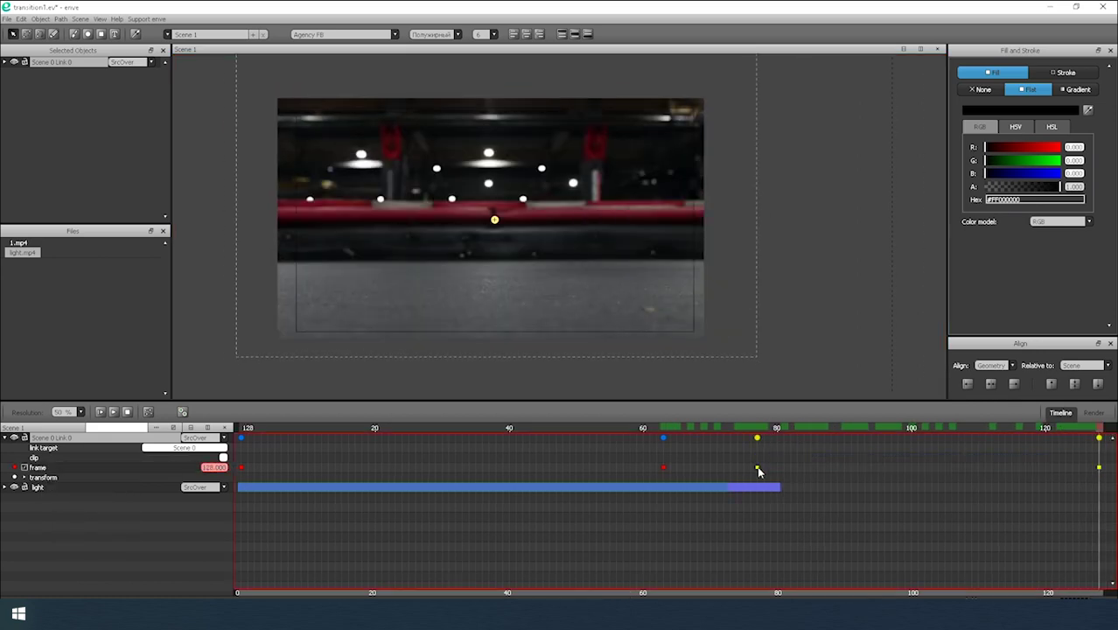
left_click_drag(758, 469, 711, 438)
key("space")
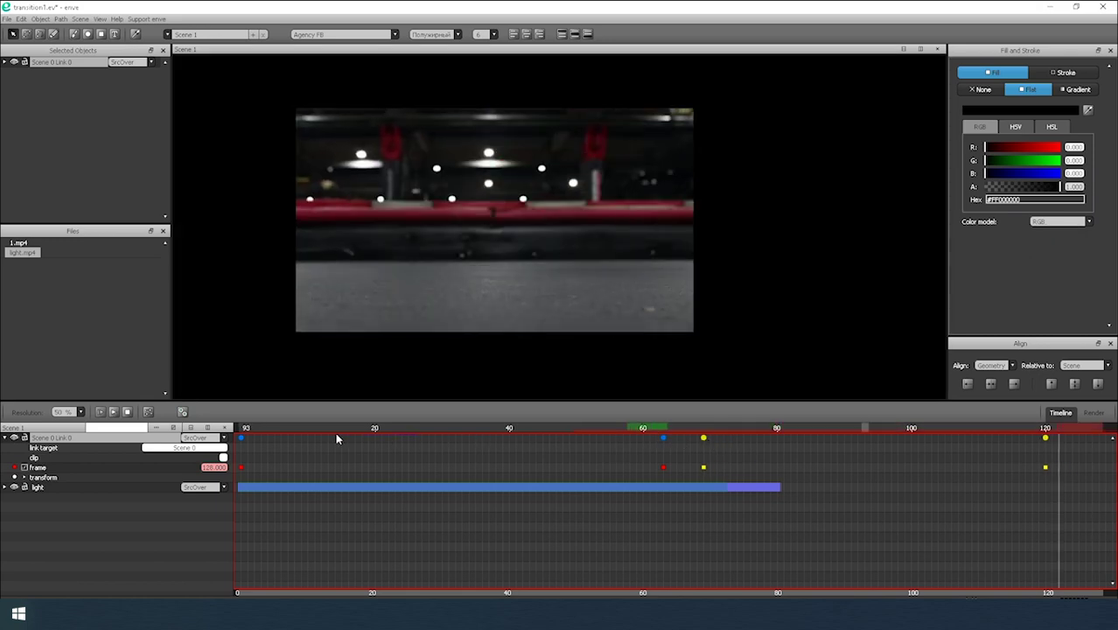
left_click(336, 434)
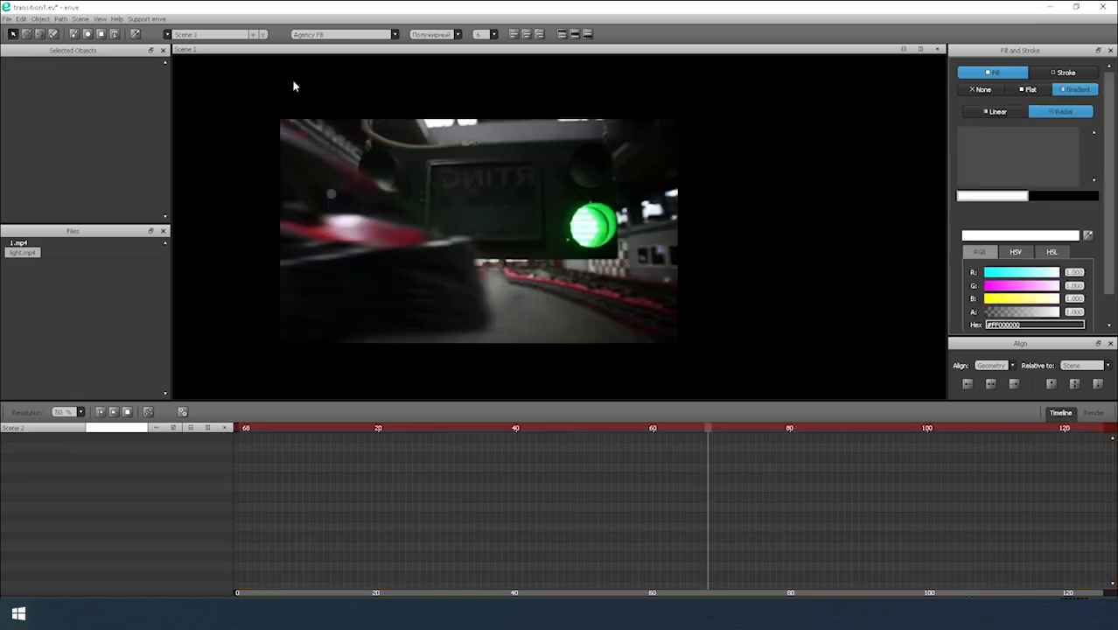
Switch to Scene 0 and display the scale curve of Object 0 inside the layer.
left_click(176, 34)
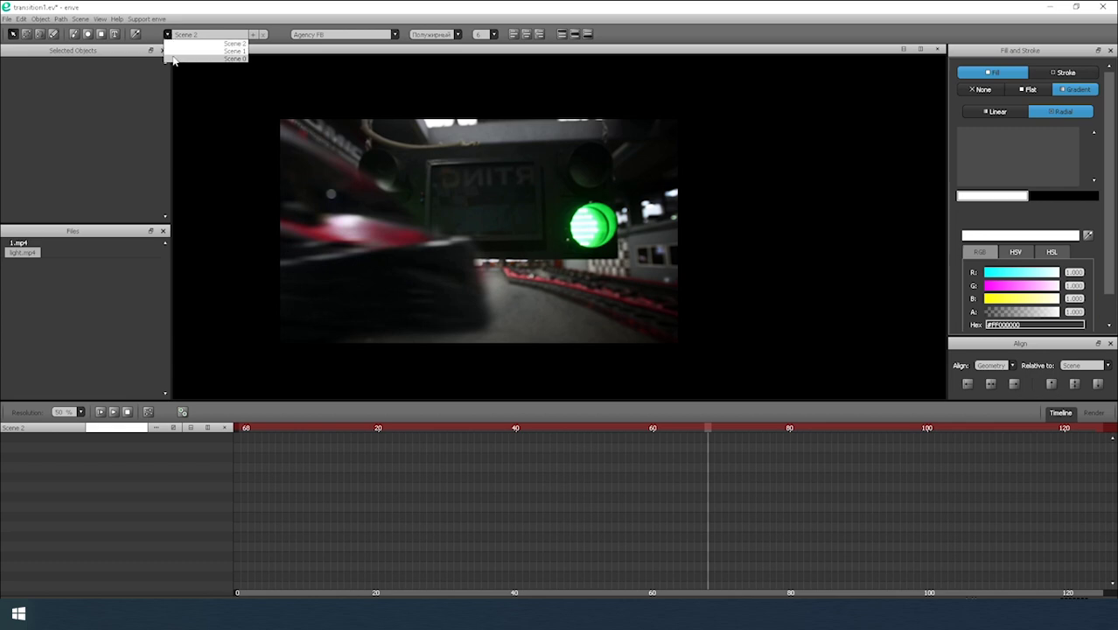
left_click(188, 44)
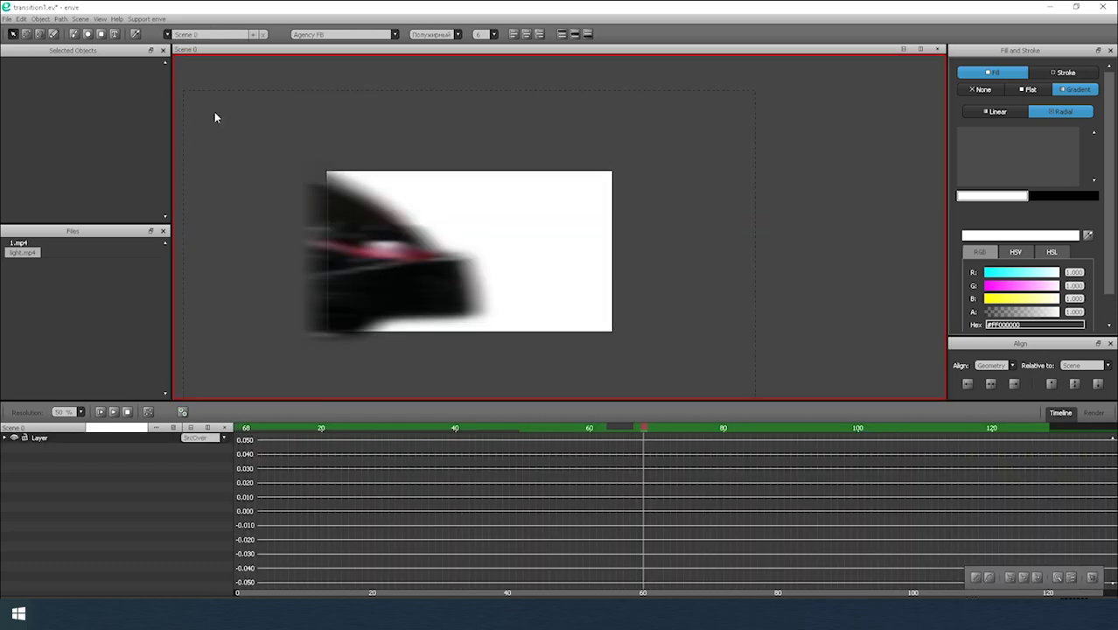
left_click(37, 438)
left_click(4, 437)
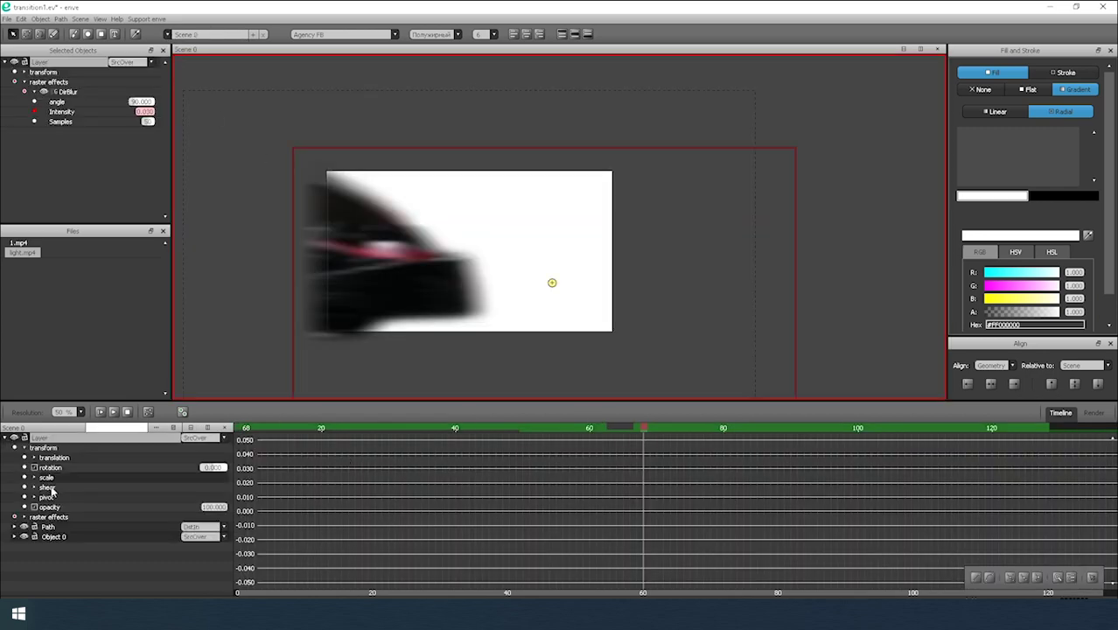
left_click(14, 535)
left_click(29, 546)
scroll(54, 557, "down", 2)
left_click(55, 556)
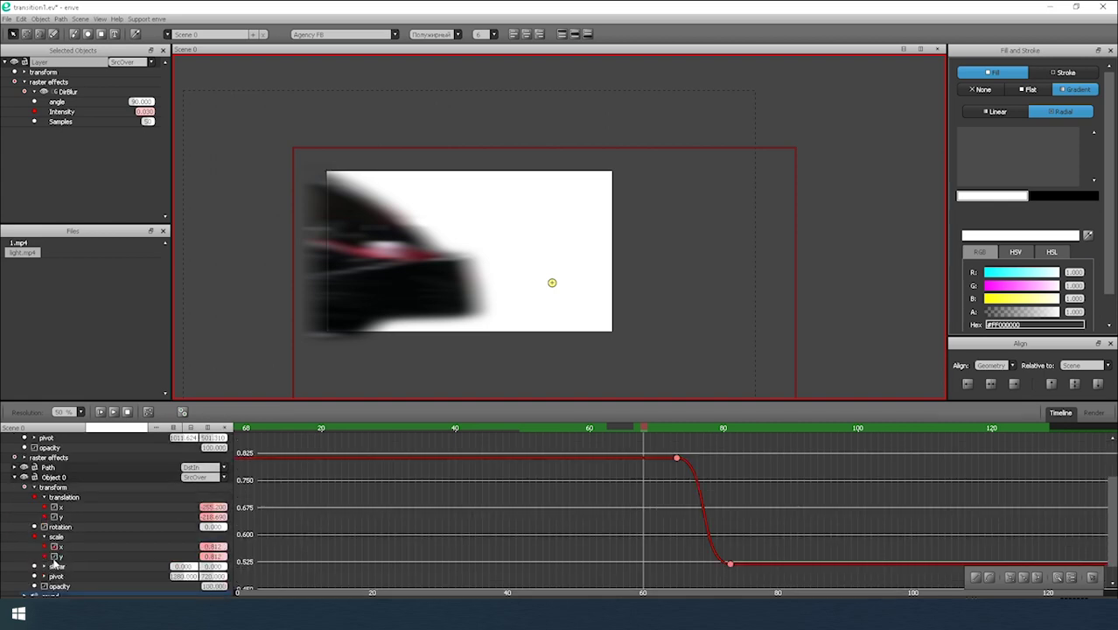
At frame 128, scale Object 0 to about 0.495 to add a scale keyframe, and play the scene from frame 54.
left_click_drag(638, 435, 1045, 426)
scroll(1010, 479, "up", 2)
left_click(174, 428)
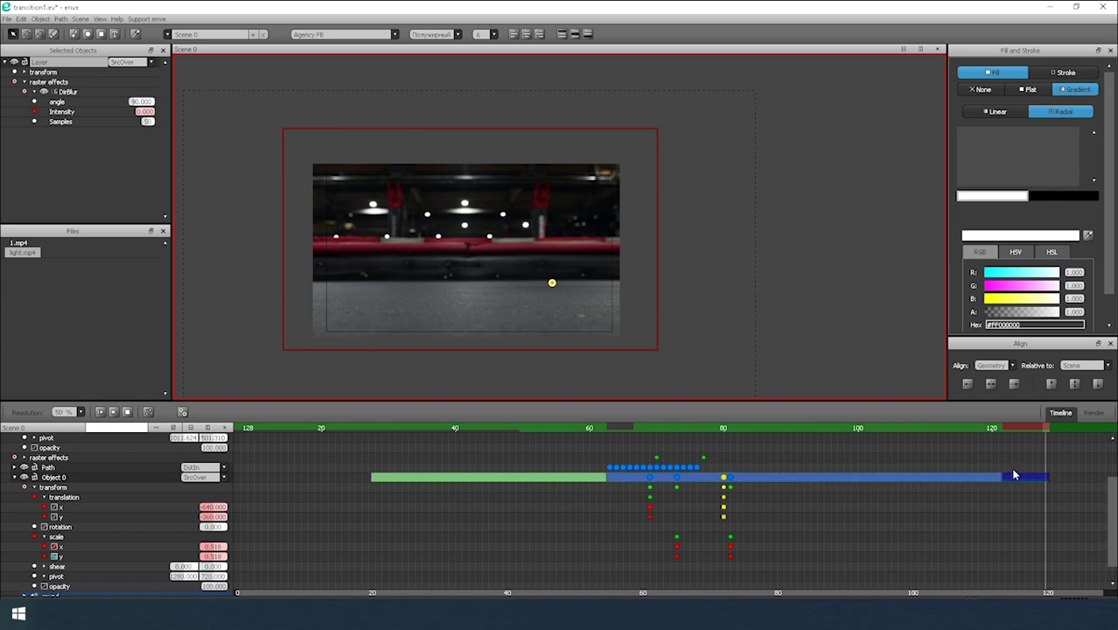
left_click(479, 247)
key("s")
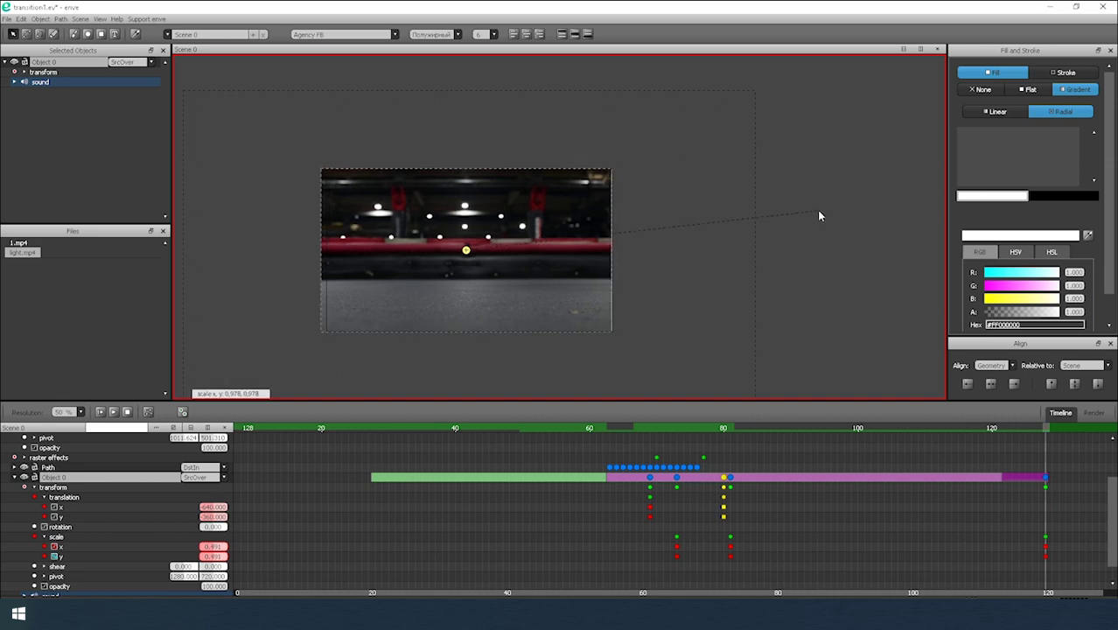
left_click_drag(965, 423, 546, 424)
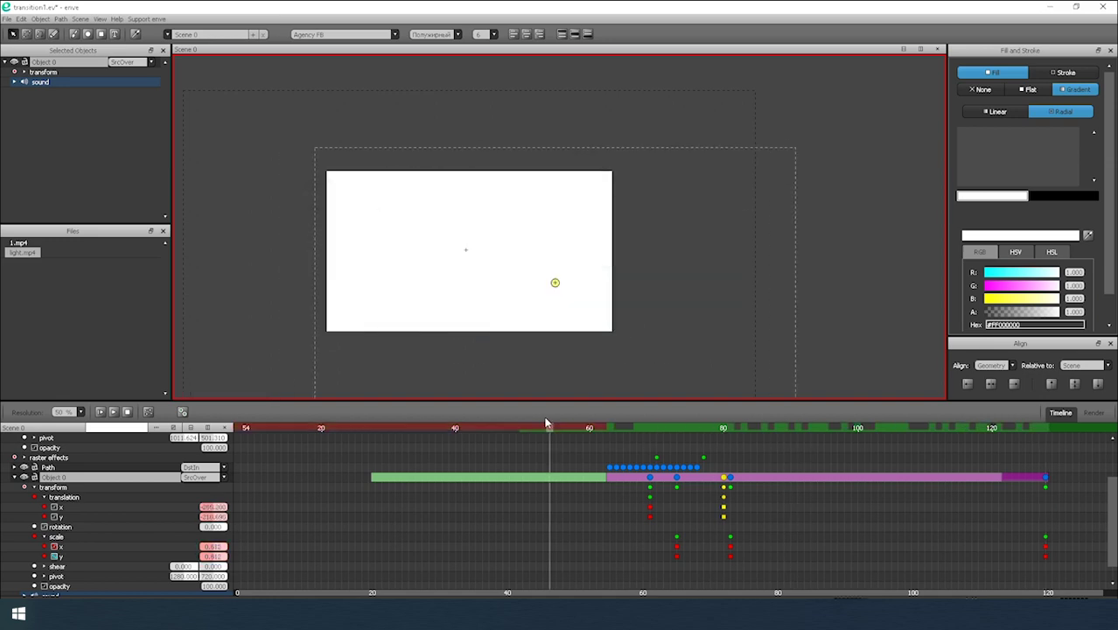
key("space")
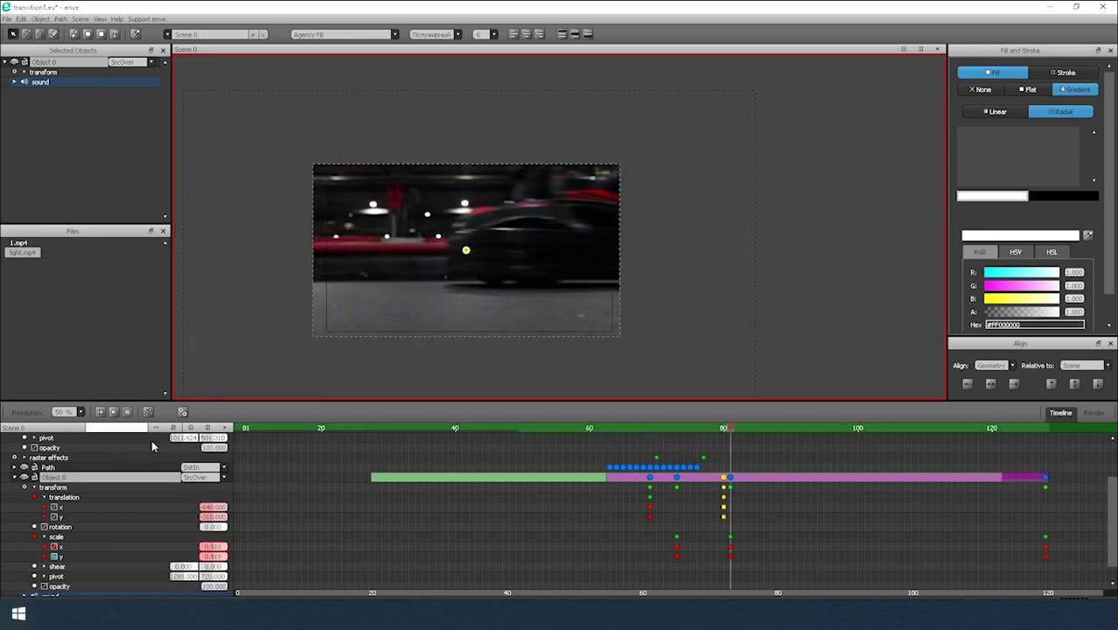
Adjust the handles of Object 0's scale curve between frame 81 and the last keyframe in the graph view.
left_click(173, 427)
left_click_drag(643, 491, 563, 487)
scroll(662, 534, "up", 5)
left_click_drag(658, 532, 615, 470)
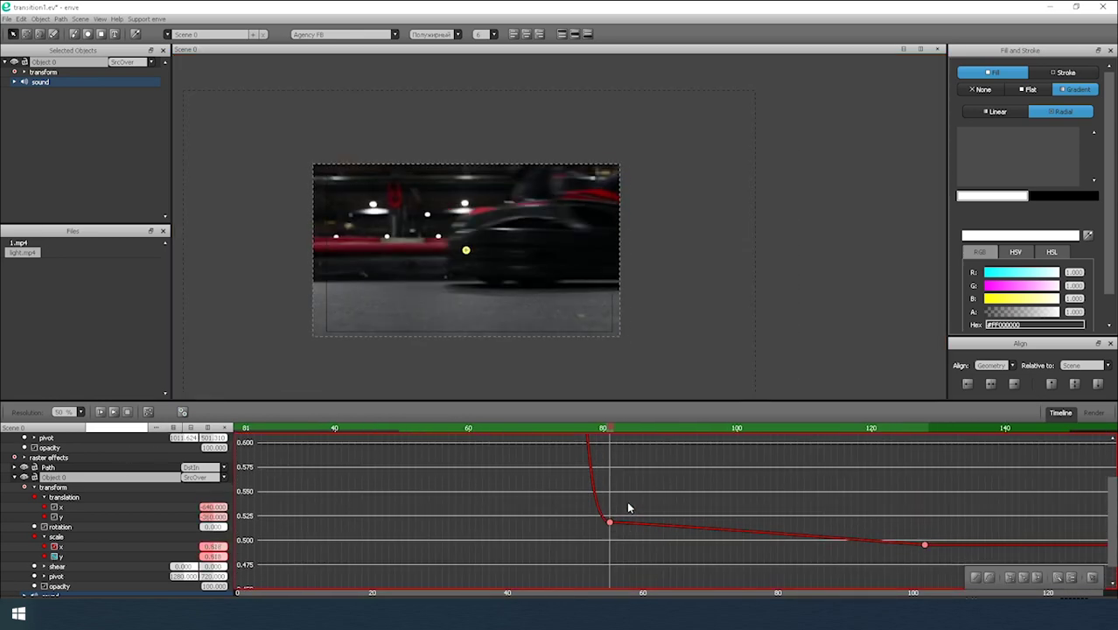
scroll(628, 505, "up", 7)
left_click_drag(628, 507, 602, 472)
left_click(583, 501)
left_click_drag(539, 502, 531, 496)
left_click_drag(612, 499, 614, 506)
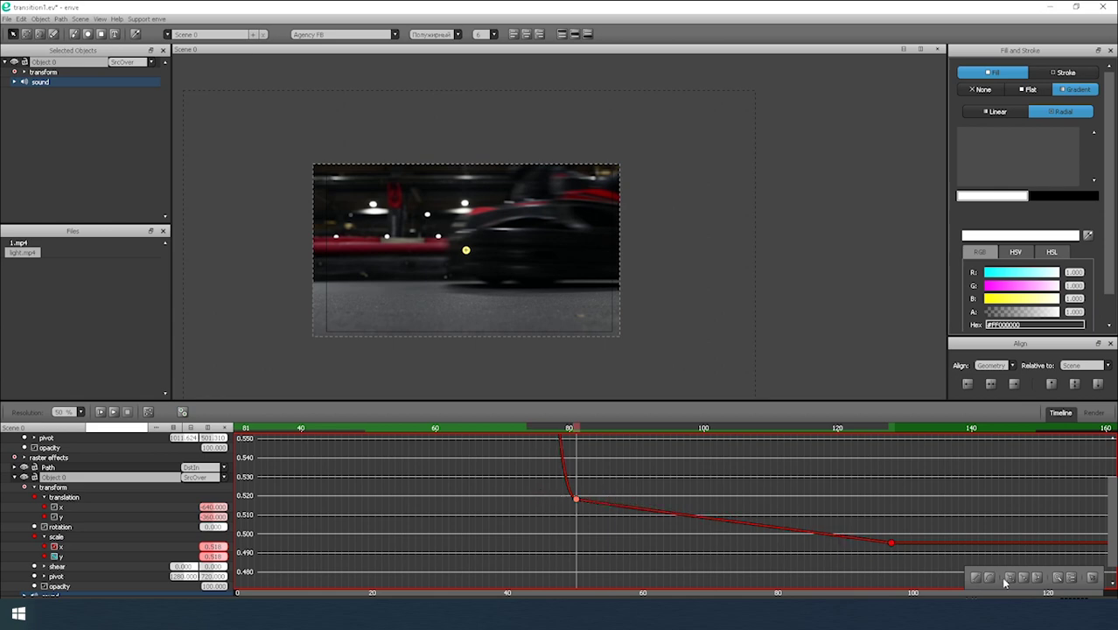
left_click_drag(830, 545, 796, 544)
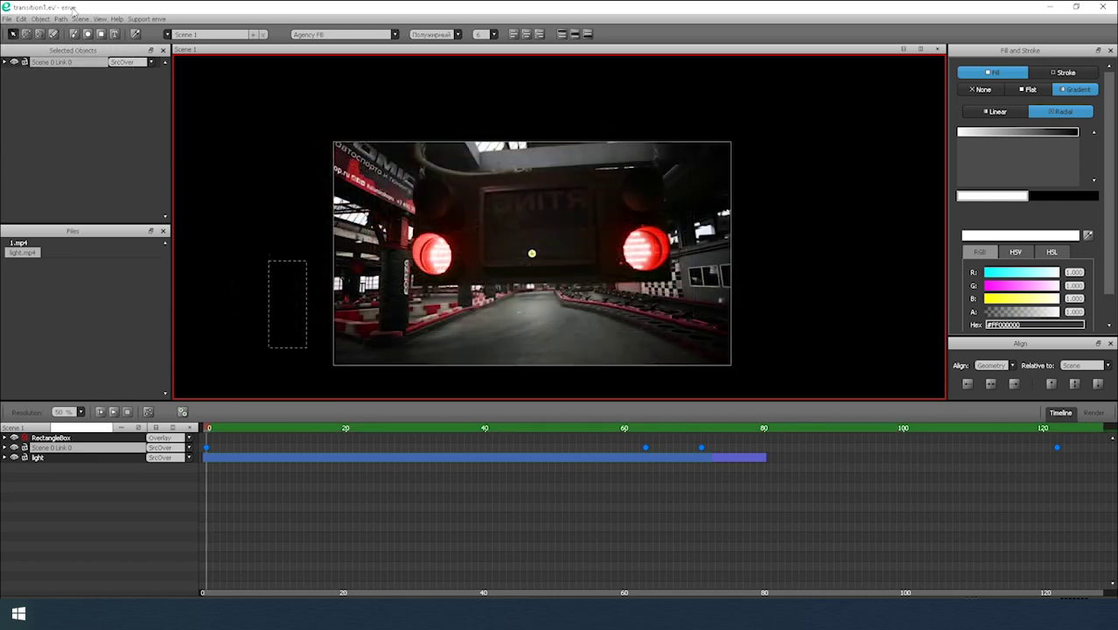
Add Scene 1 to the render queue and expand its render settings.
left_click(82, 20)
left_click(96, 53)
left_click(1093, 412)
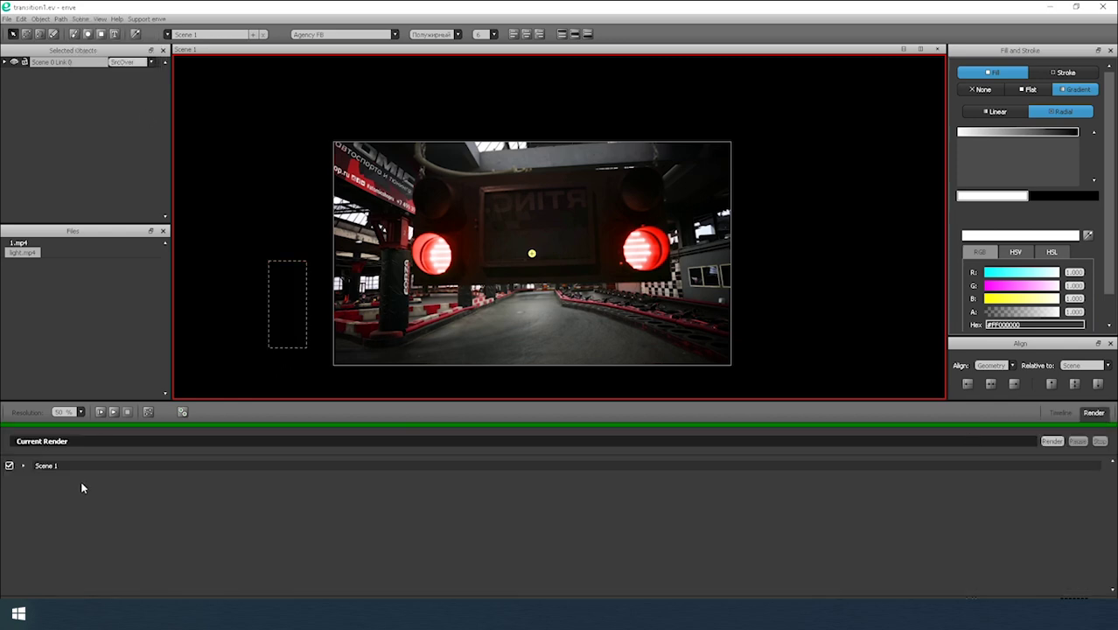
left_click(24, 466)
Set the render output format to MP4 (MPEG-4 Part 14) with a 10 Mbps video bitrate.
left_click(141, 507)
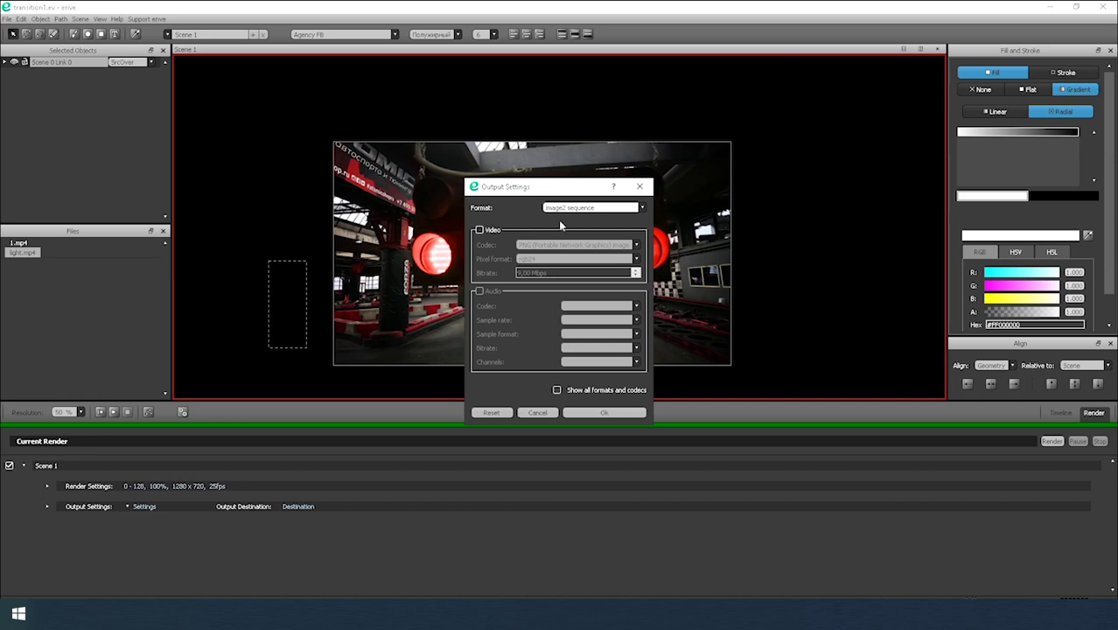
left_click(579, 208)
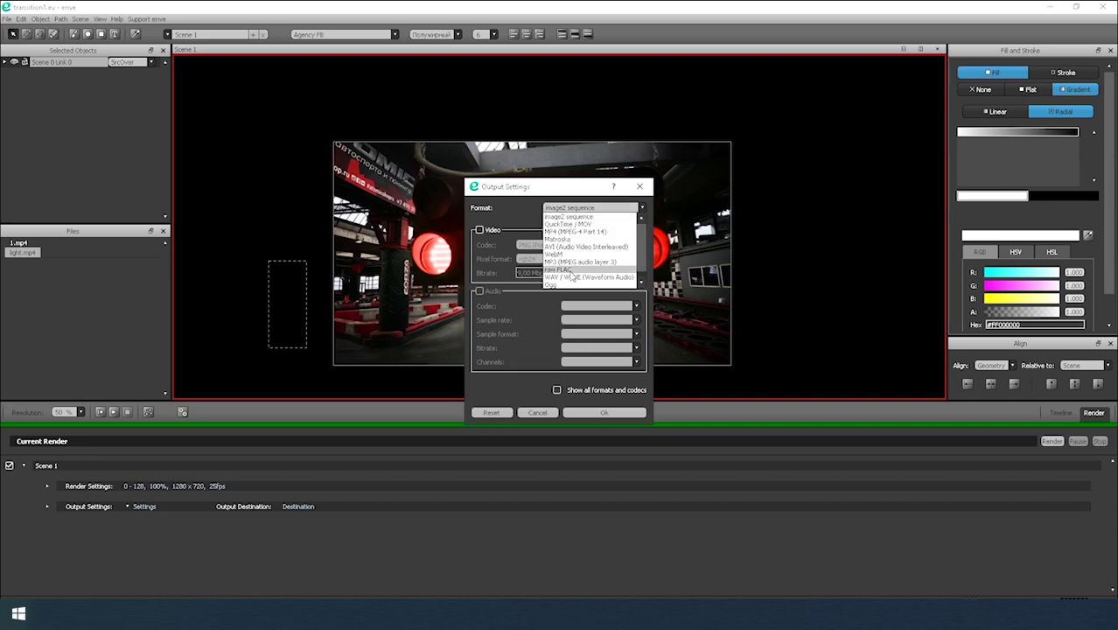
left_click(574, 232)
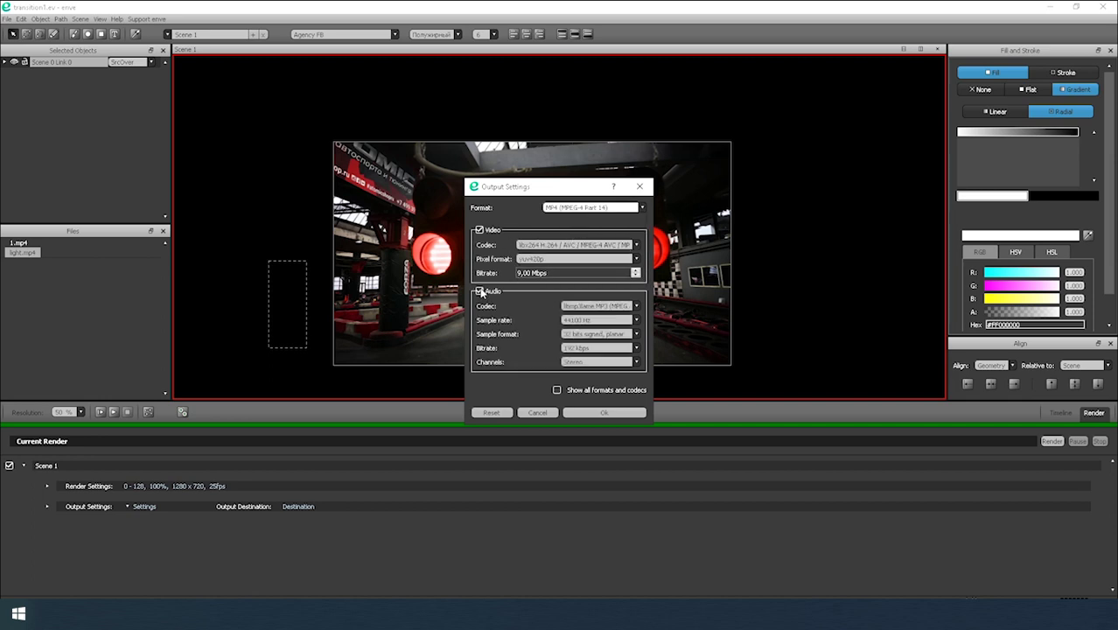
left_click(635, 270)
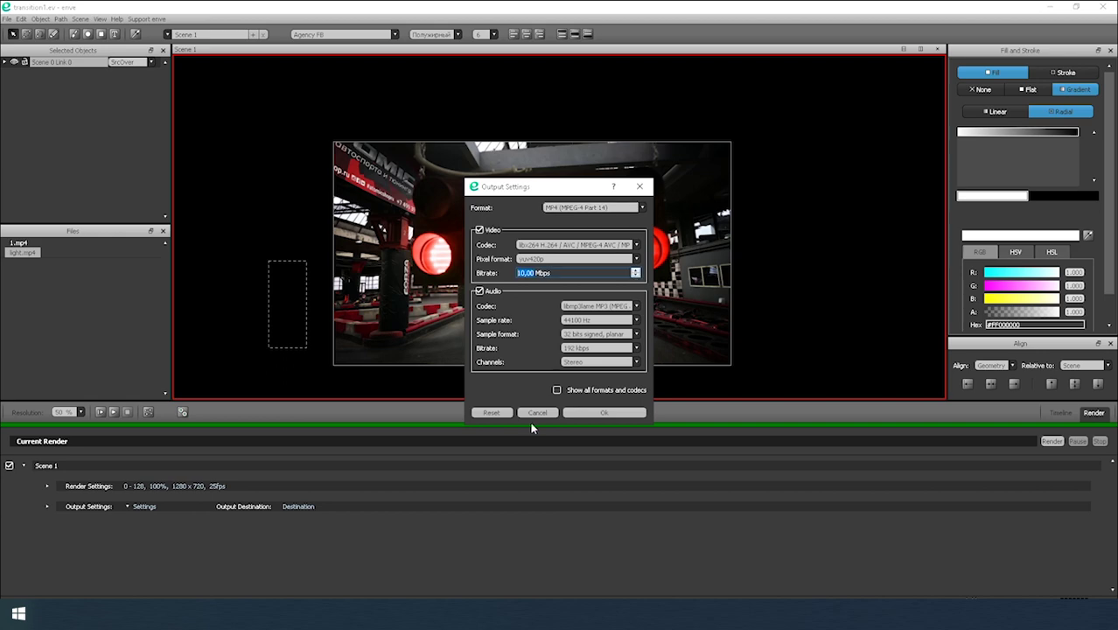
left_click(599, 413)
Set the output destination to untitled.mp4 in the final videos folder.
left_click(358, 507)
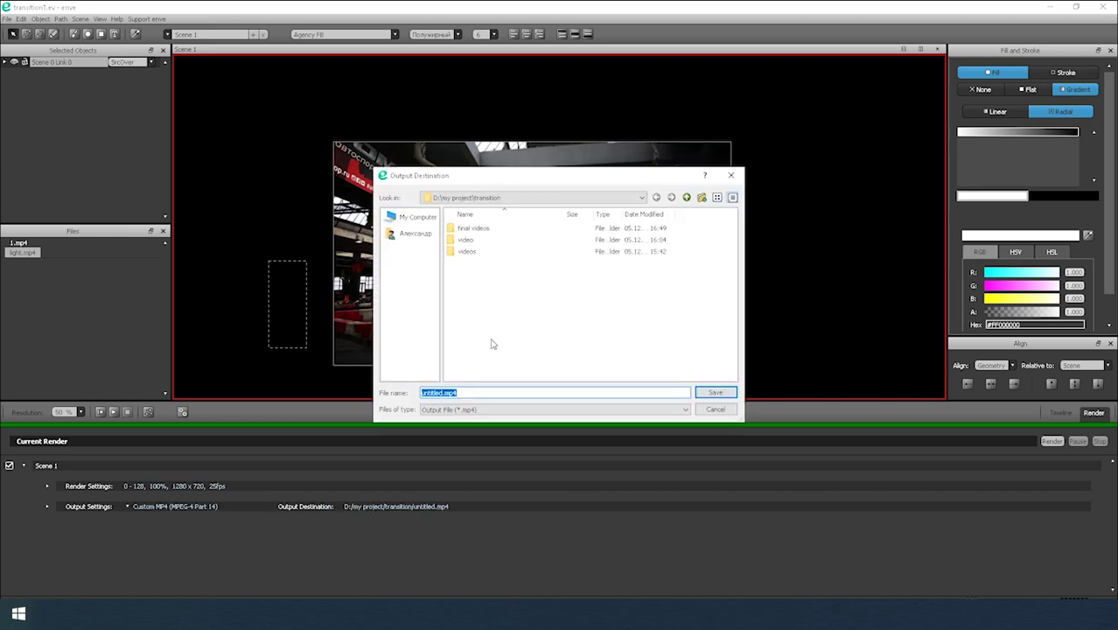
double_click(472, 227)
left_click(716, 393)
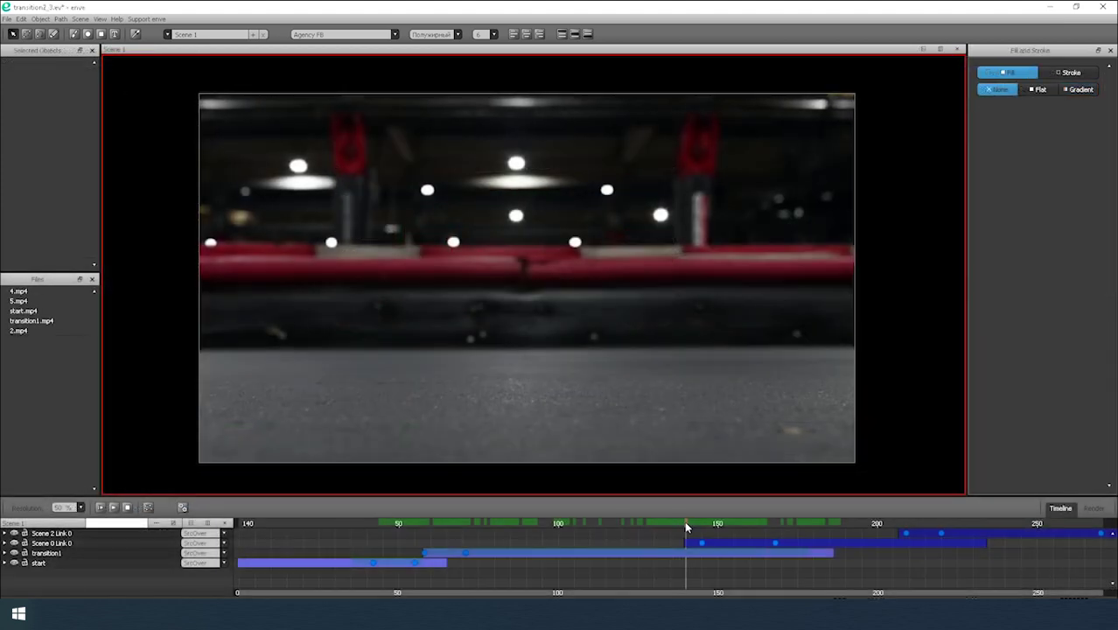
Scrub through the transition in the transition2_3.ev project and examine Object 0's raster effects, including the DirBlur angle and intensity.
left_click_drag(687, 525, 812, 518)
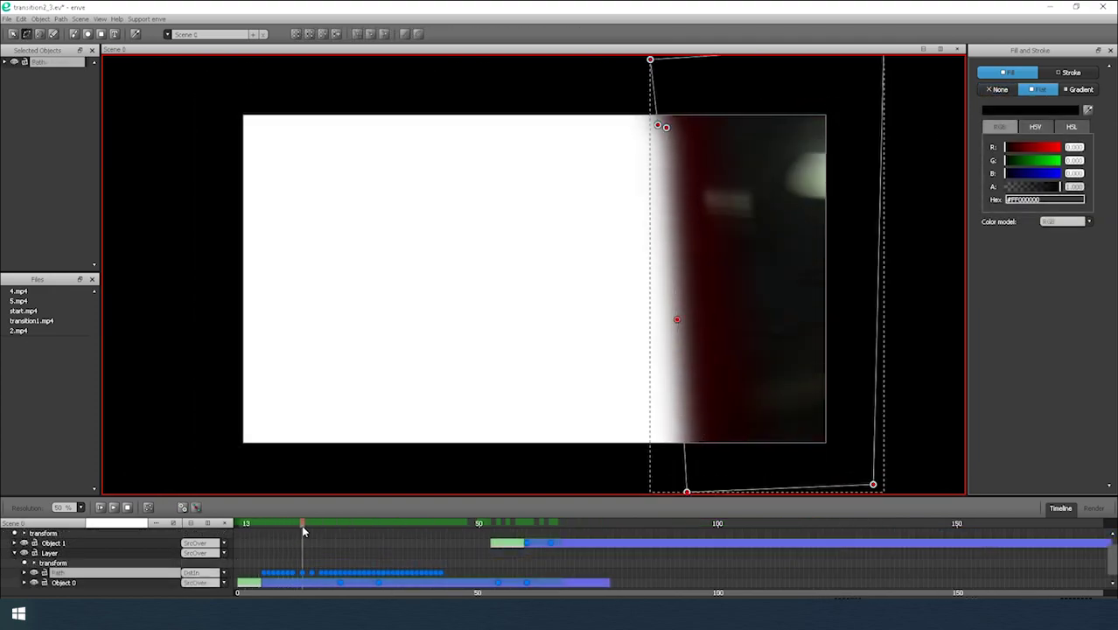
left_click_drag(303, 530, 448, 523)
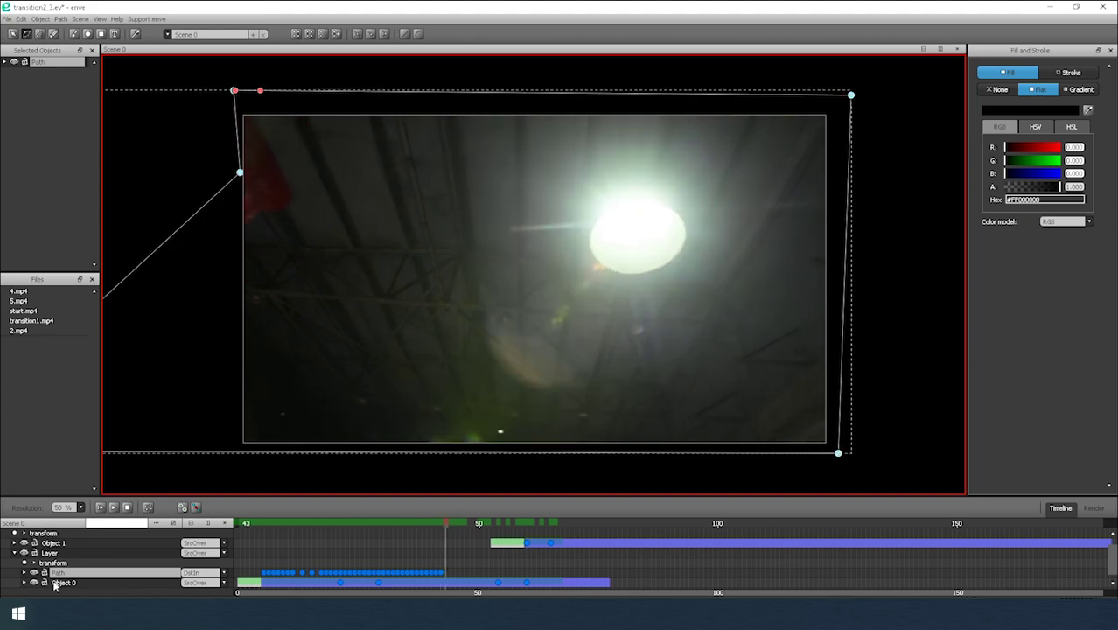
left_click(24, 582)
scroll(43, 585, "down", 1)
left_click(43, 574)
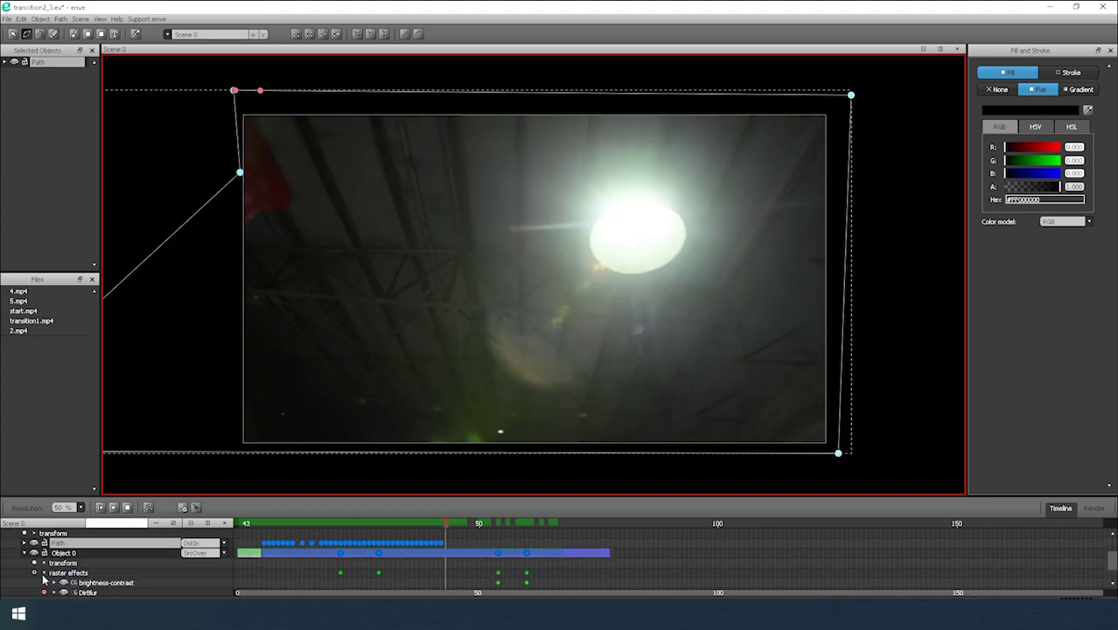
scroll(90, 590, "down", 1)
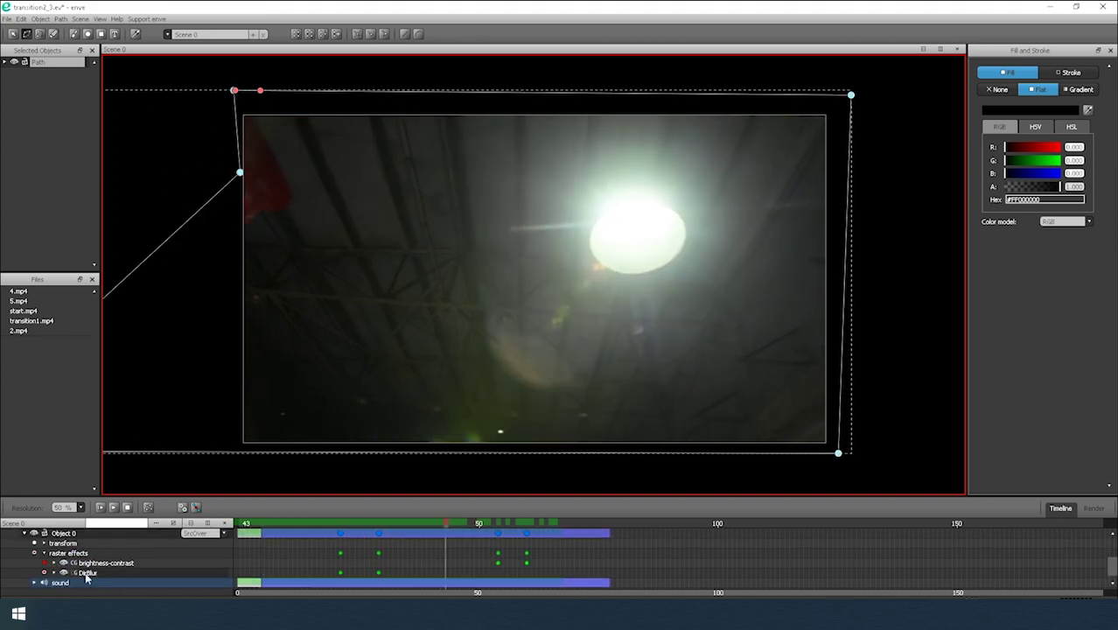
left_click(53, 573)
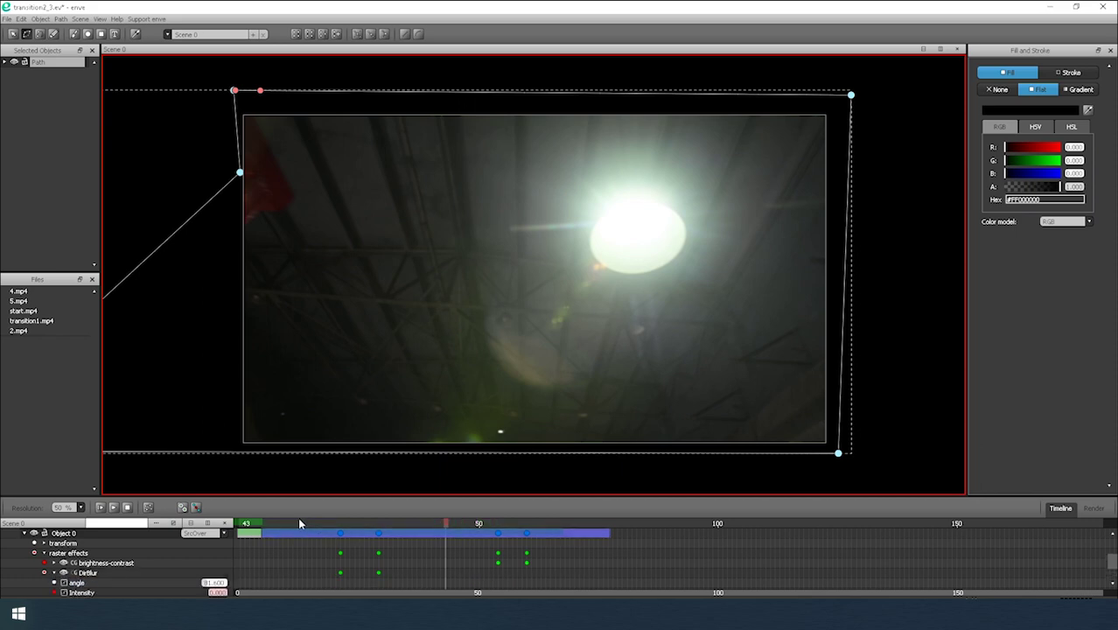
left_click_drag(299, 522, 359, 522)
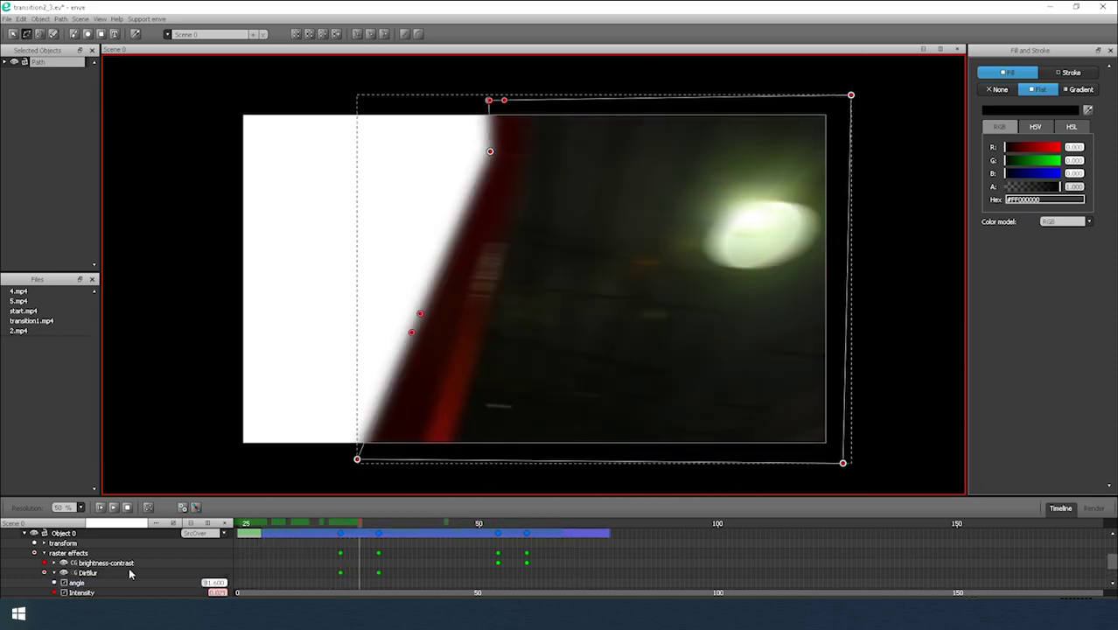
Examine the mask path's keyframes and its blur radius in Scene 0 while scrubbing through the second transition.
scroll(72, 571, "up", 2)
left_click(25, 562)
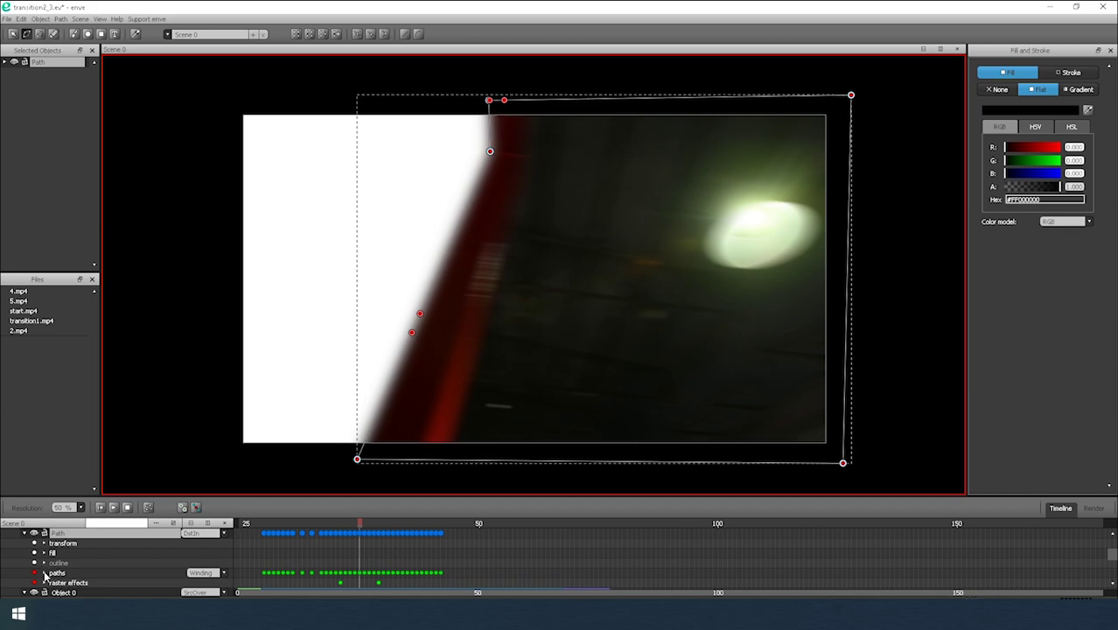
left_click(44, 582)
scroll(85, 578, "down", 2)
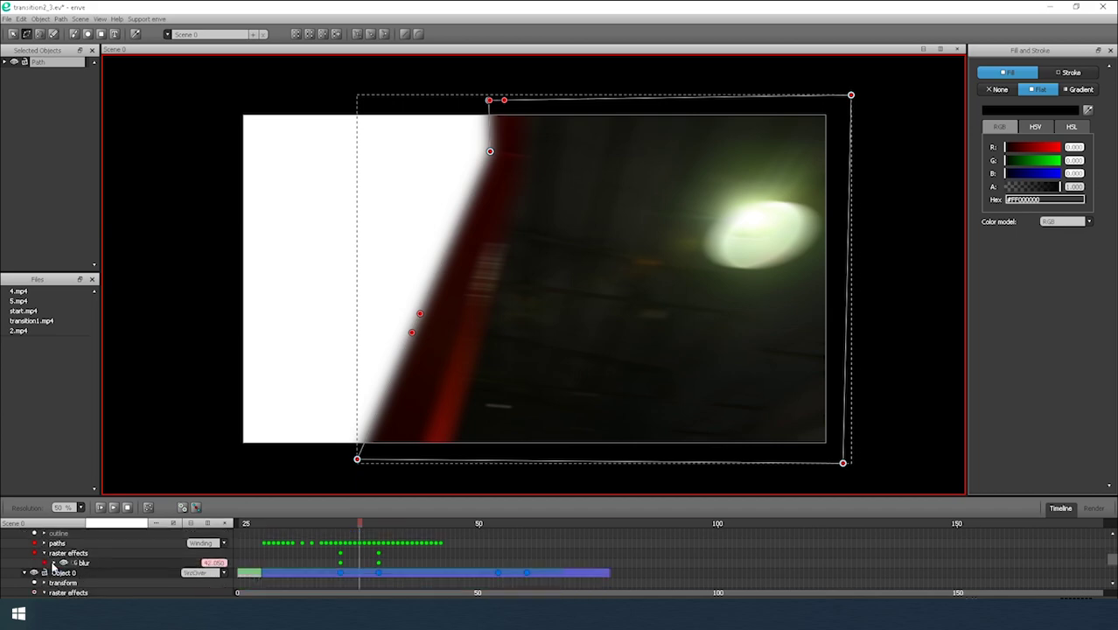
left_click(55, 562)
left_click_drag(342, 523, 609, 524)
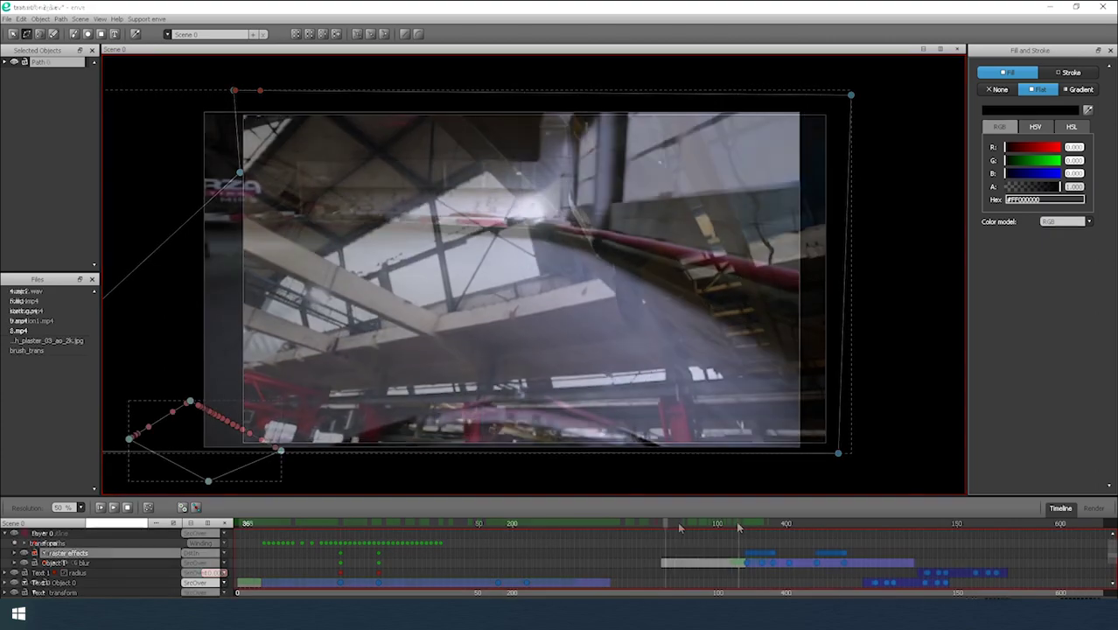
Scrub through the Path 0 mask animation in Scene 2 of the test.ev project up to frame 392.
left_click_drag(742, 521, 775, 529)
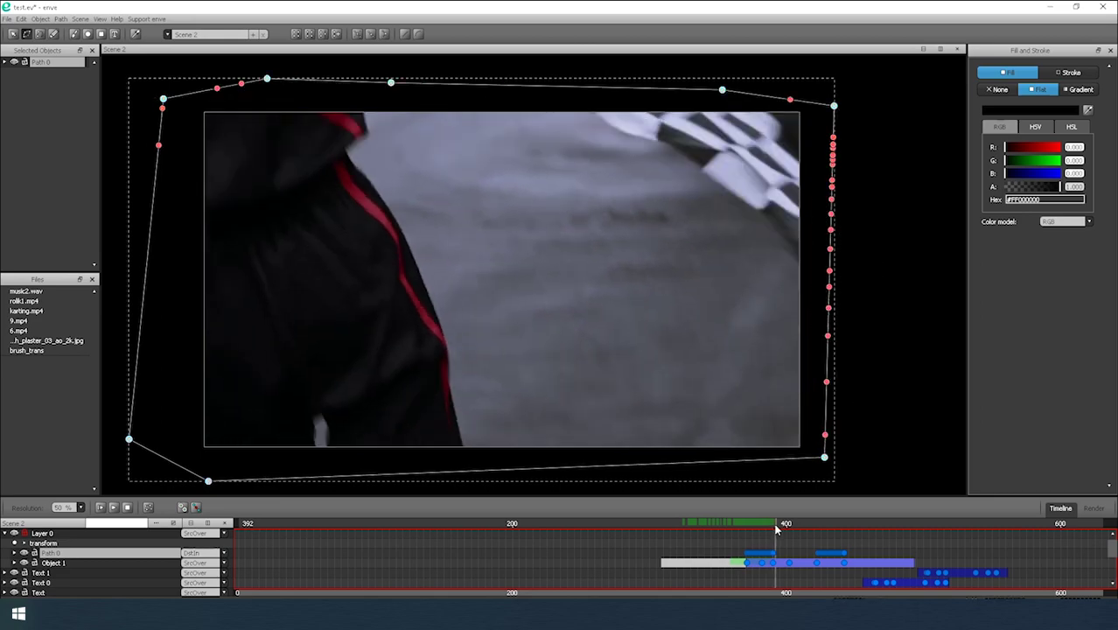